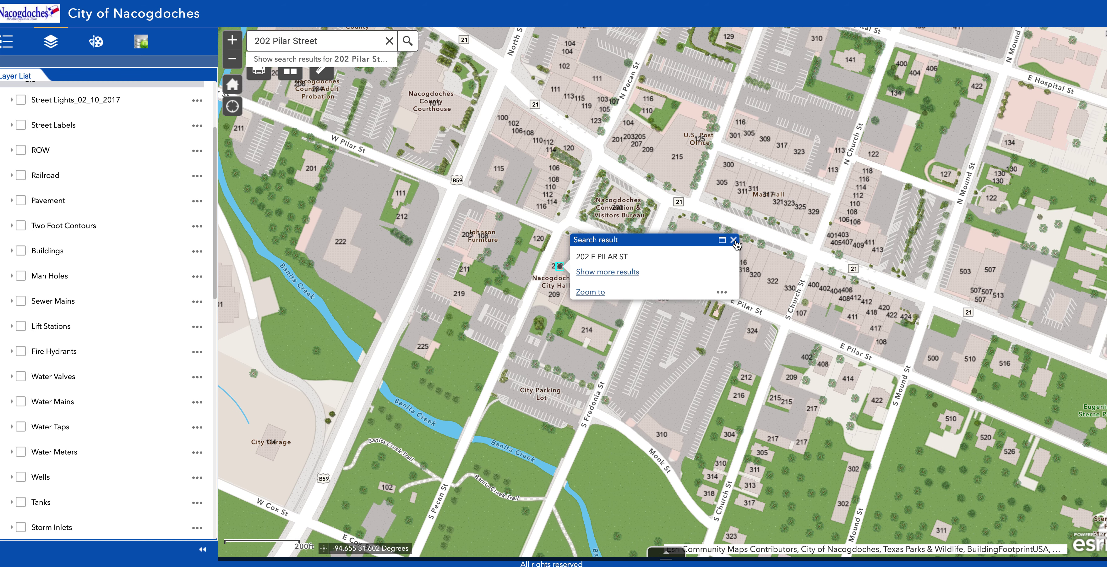
Step: Close the search result and examine the building address numbers around E Pilar St and S Pecan St up close
{"action": "left_click", "coordinate": [733, 240]}
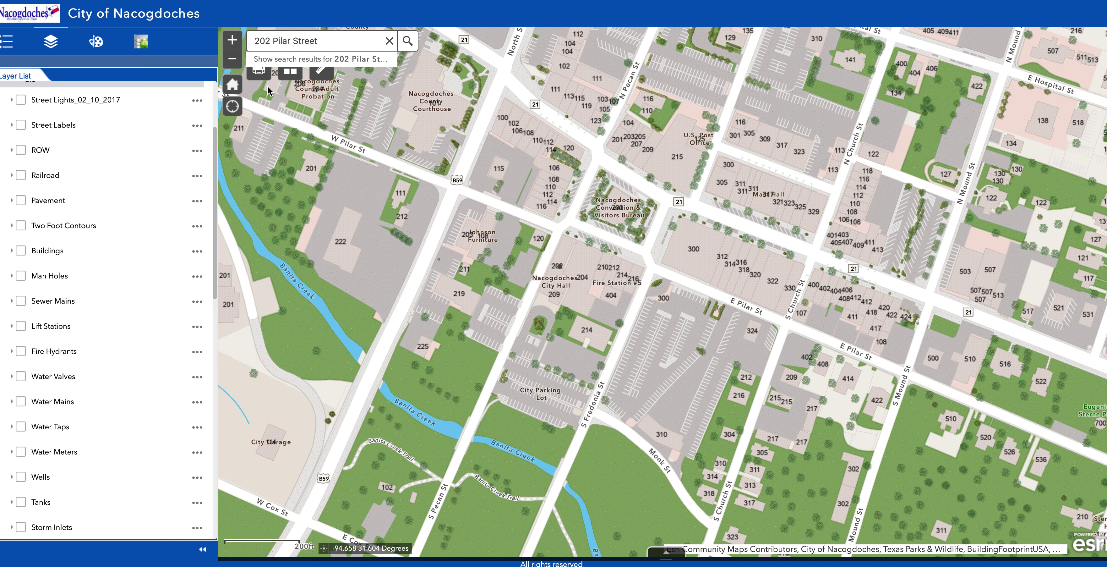
{"action": "left_click", "coordinate": [232, 40]}
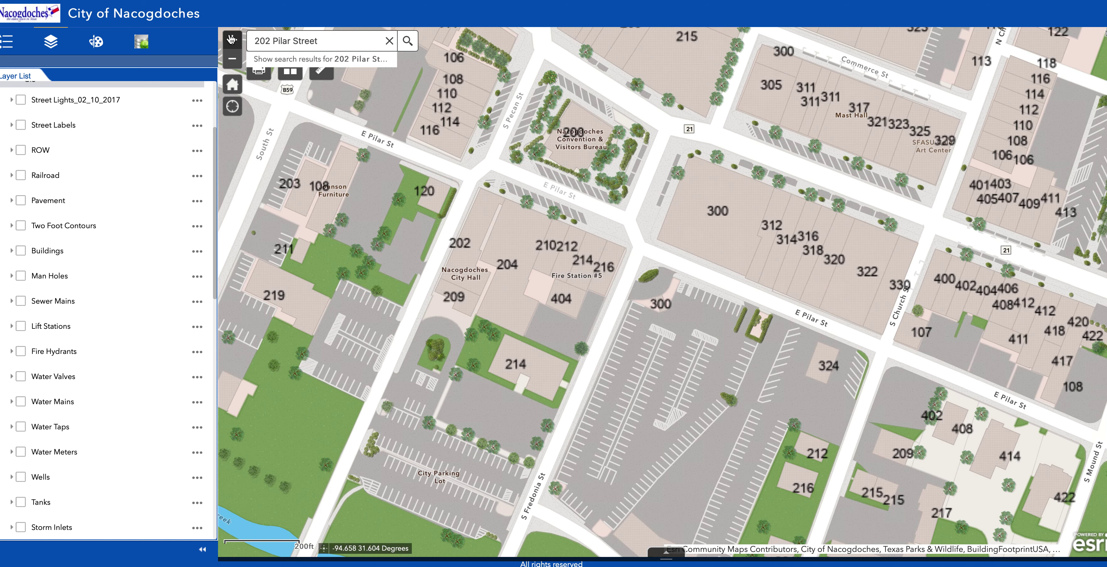
{"action": "left_click_drag", "start_coordinate": [511, 116], "coordinate": [534, 147]}
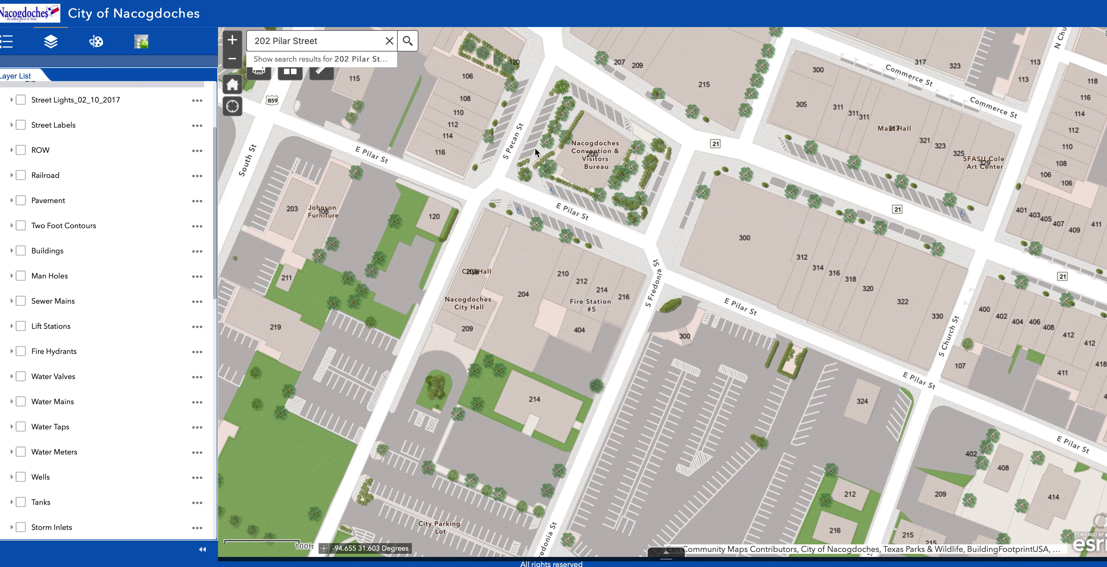
{"action": "left_click_drag", "start_coordinate": [532, 205], "coordinate": [537, 206]}
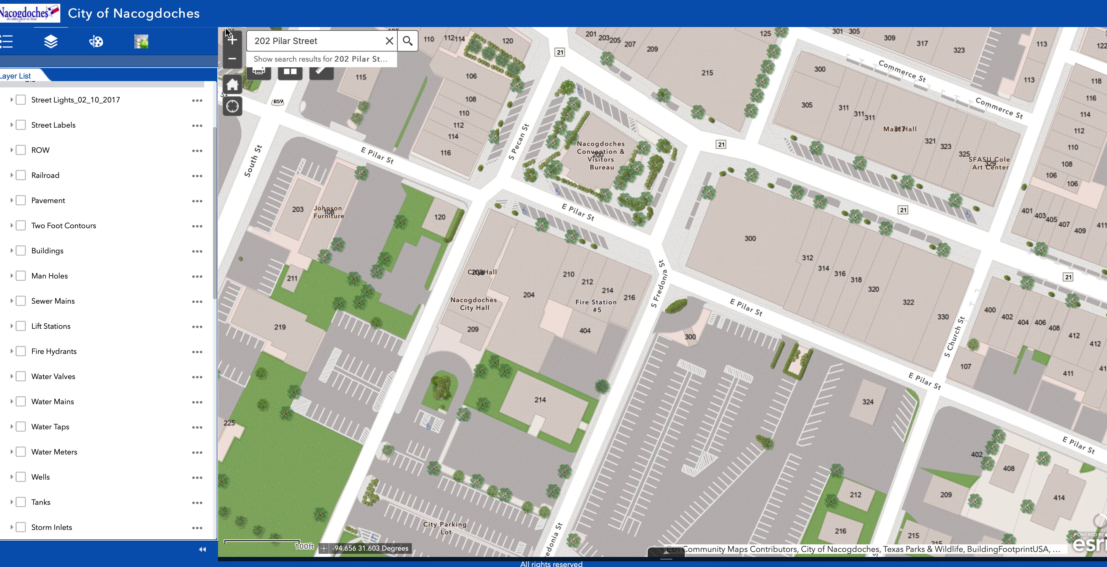
{"action": "left_click", "coordinate": [231, 40]}
{"action": "left_click_drag", "start_coordinate": [443, 186], "coordinate": [661, 360]}
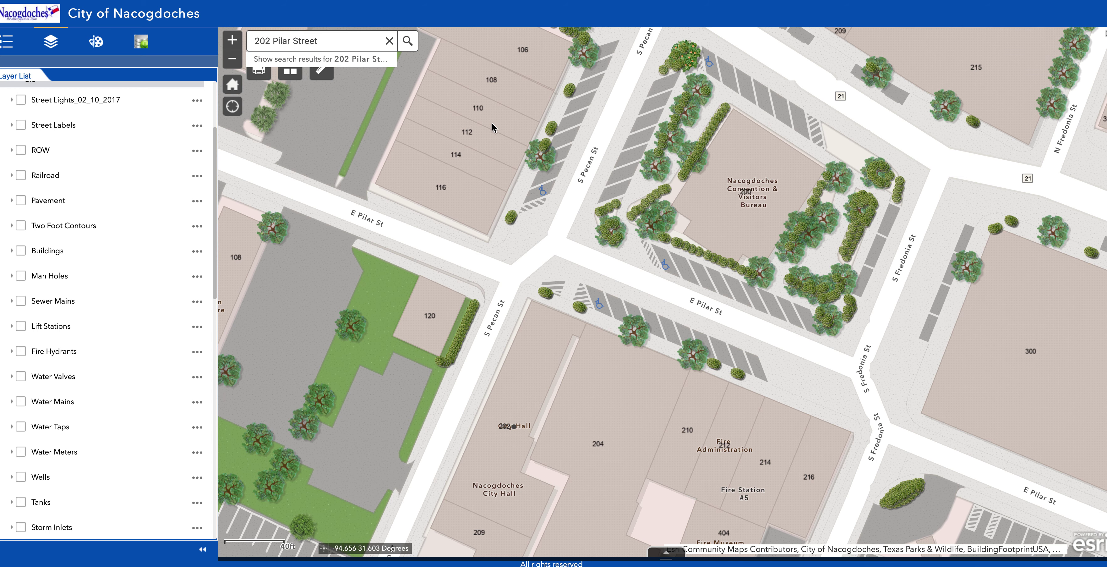
{"action": "left_click_drag", "start_coordinate": [516, 92], "coordinate": [564, 222]}
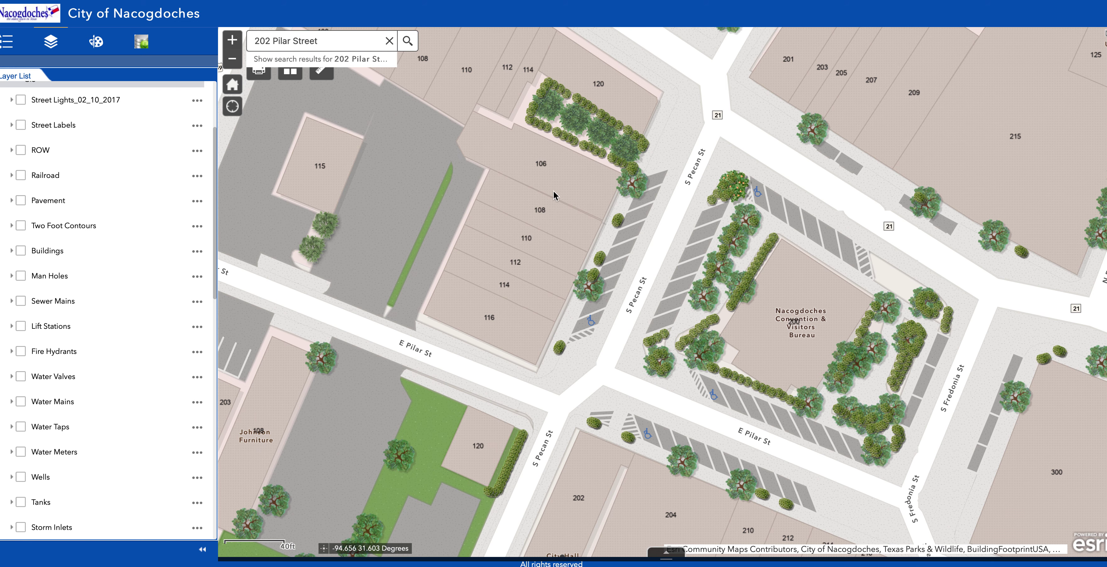
{"action": "left_click_drag", "start_coordinate": [561, 110], "coordinate": [562, 184]}
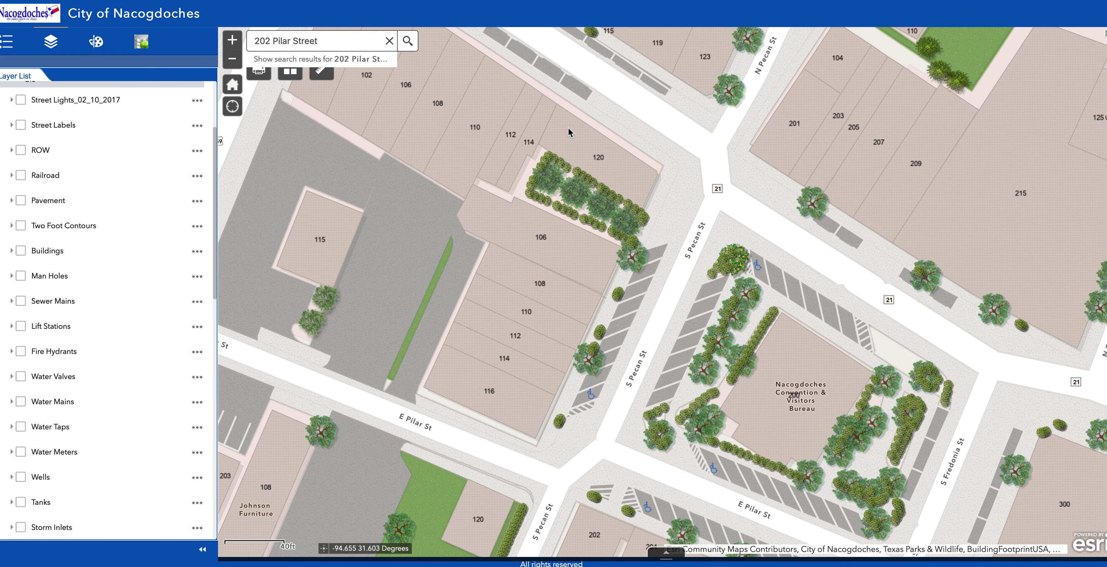
Step: Display the Fire Hydrants layer on the downtown map and hide it again
{"action": "left_click", "coordinate": [20, 125]}
{"action": "scroll", "coordinate": [18, 241], "scroll_direction": "down", "scroll_amount": 2}
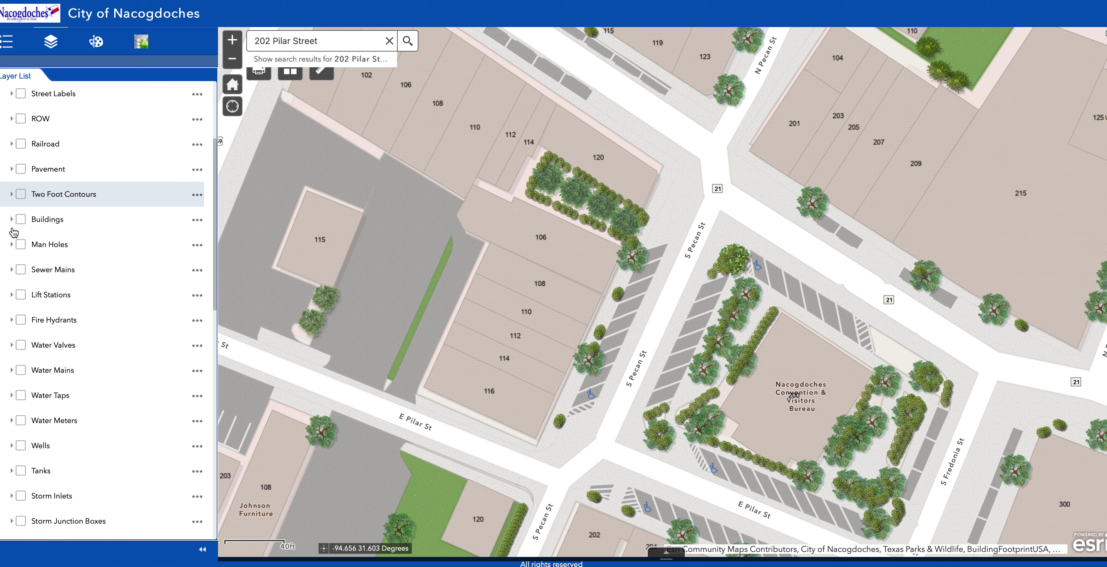
{"action": "scroll", "coordinate": [19, 251], "scroll_direction": "down", "scroll_amount": 2}
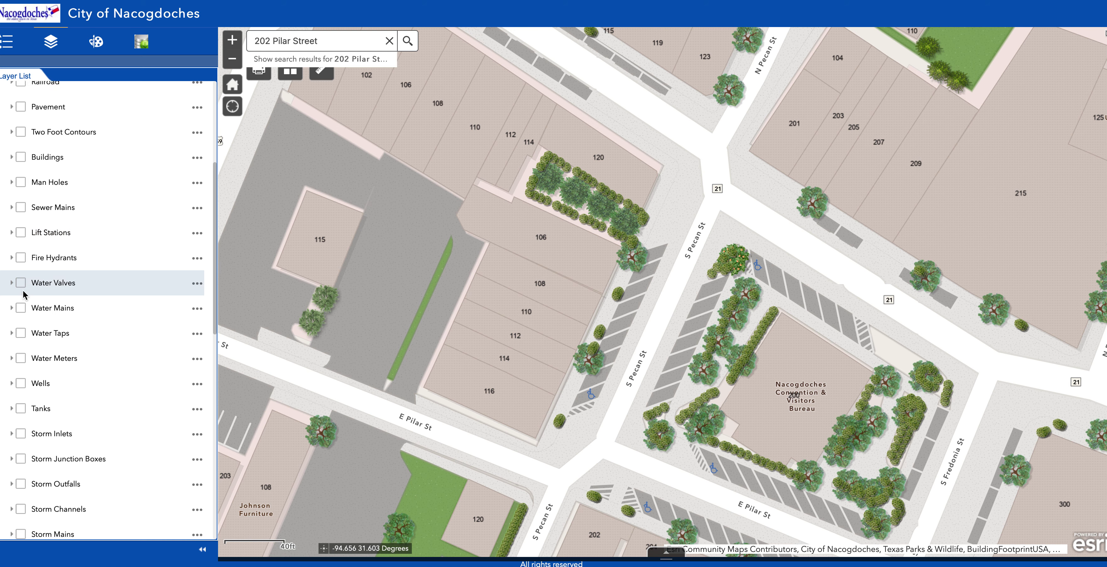
{"action": "left_click", "coordinate": [20, 249]}
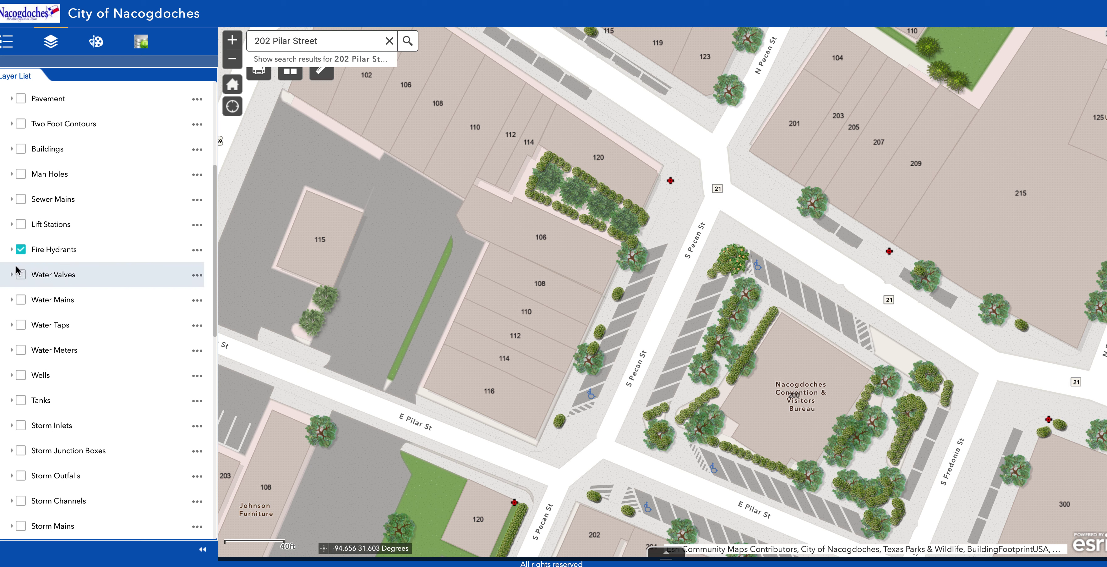
{"action": "left_click", "coordinate": [20, 251]}
Step: Display the Water Mains, Water Taps and Water Meters layers over the downtown blocks, and hide all three again
{"action": "scroll", "coordinate": [20, 314], "scroll_direction": "down", "scroll_amount": 3}
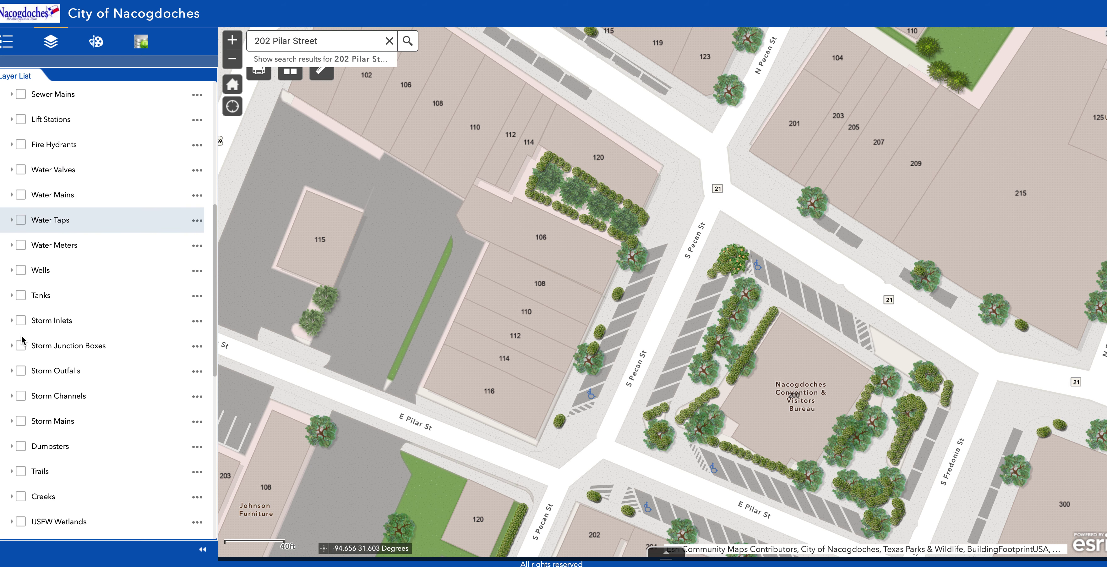
{"action": "left_click", "coordinate": [20, 196]}
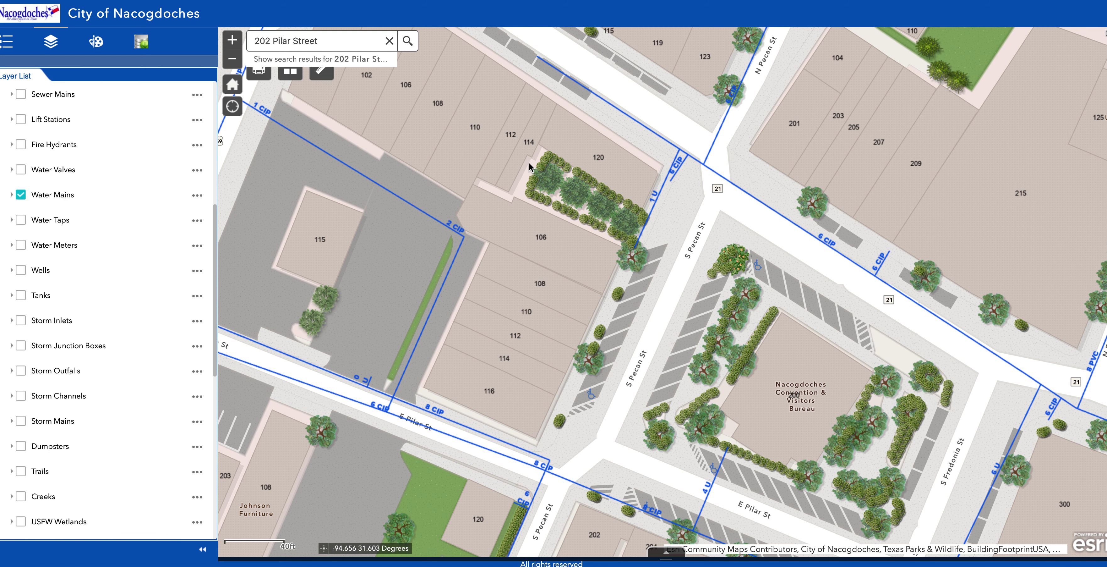
{"action": "left_click_drag", "start_coordinate": [507, 131], "coordinate": [530, 205]}
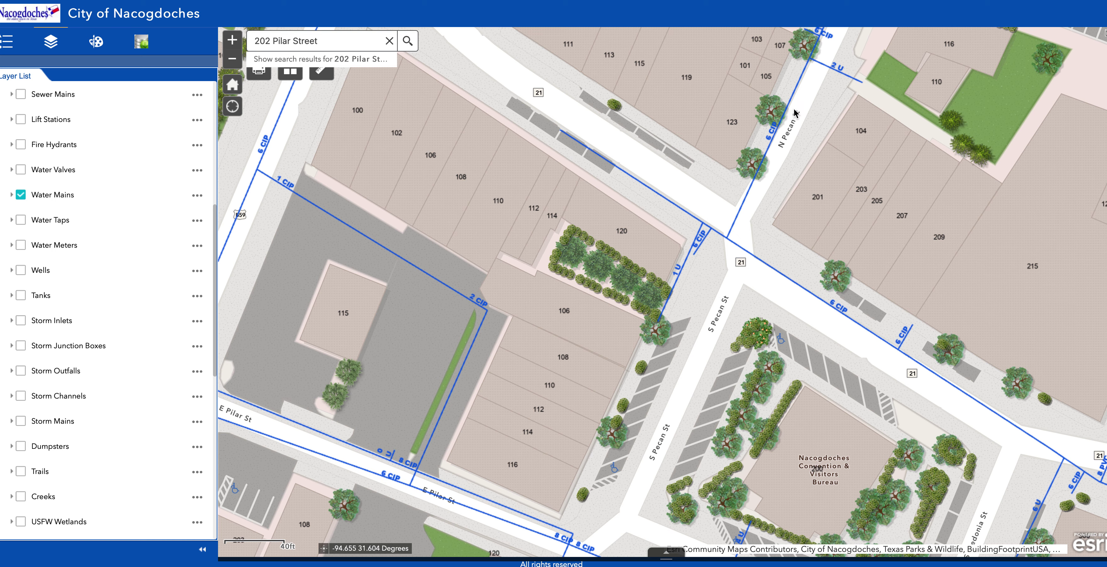
{"action": "left_click", "coordinate": [20, 221]}
{"action": "left_click", "coordinate": [21, 246]}
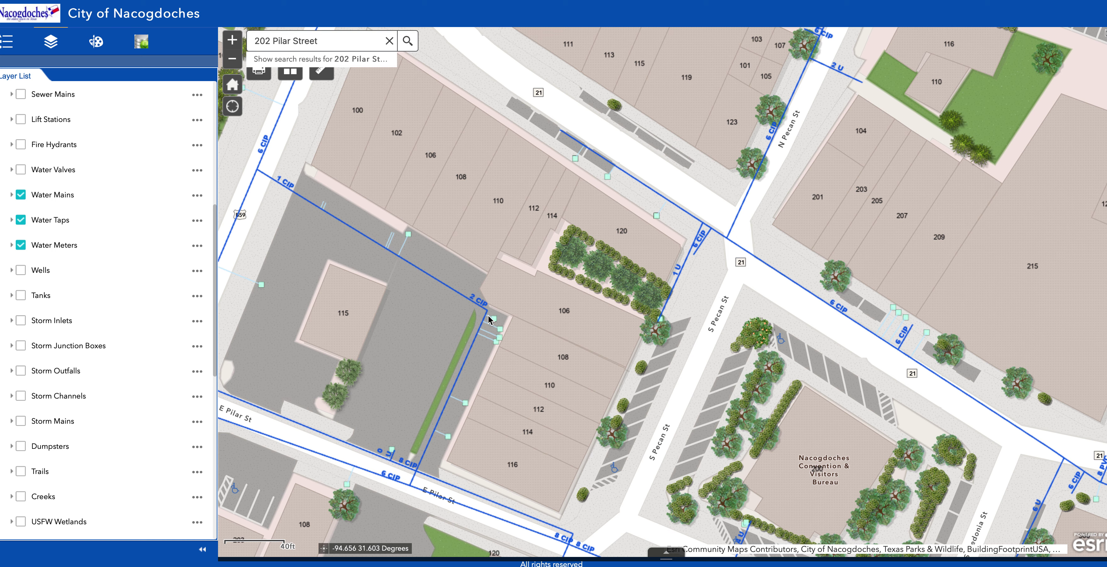
{"action": "left_click", "coordinate": [21, 245]}
{"action": "left_click", "coordinate": [21, 220]}
{"action": "left_click", "coordinate": [21, 194]}
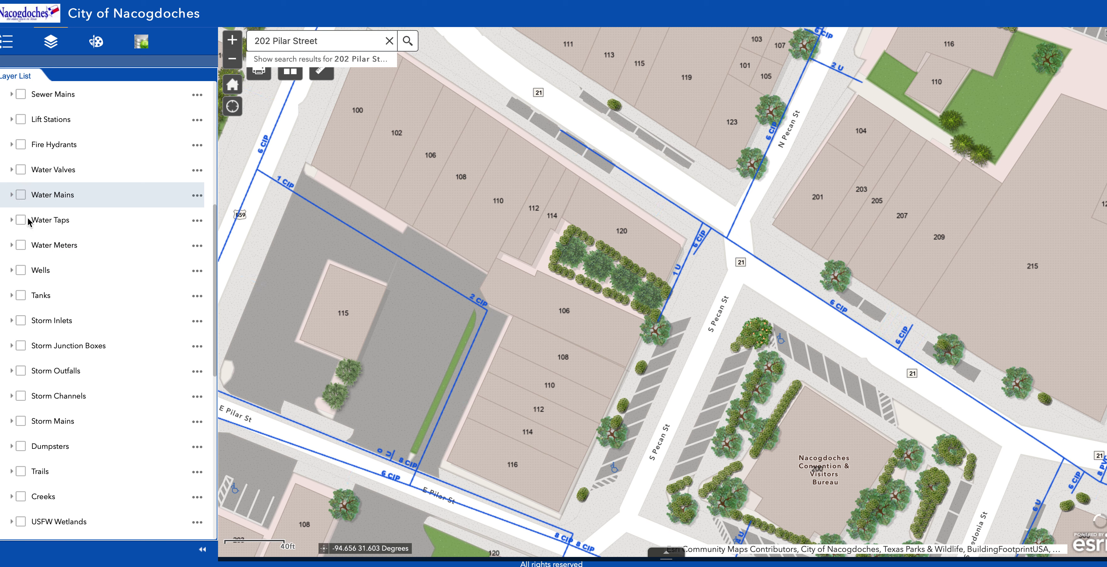
Step: Display the Zoning layer across the wider downtown area and hide it again
{"action": "scroll", "coordinate": [47, 261], "scroll_direction": "down", "scroll_amount": 2}
{"action": "scroll", "coordinate": [25, 350], "scroll_direction": "down", "scroll_amount": 4}
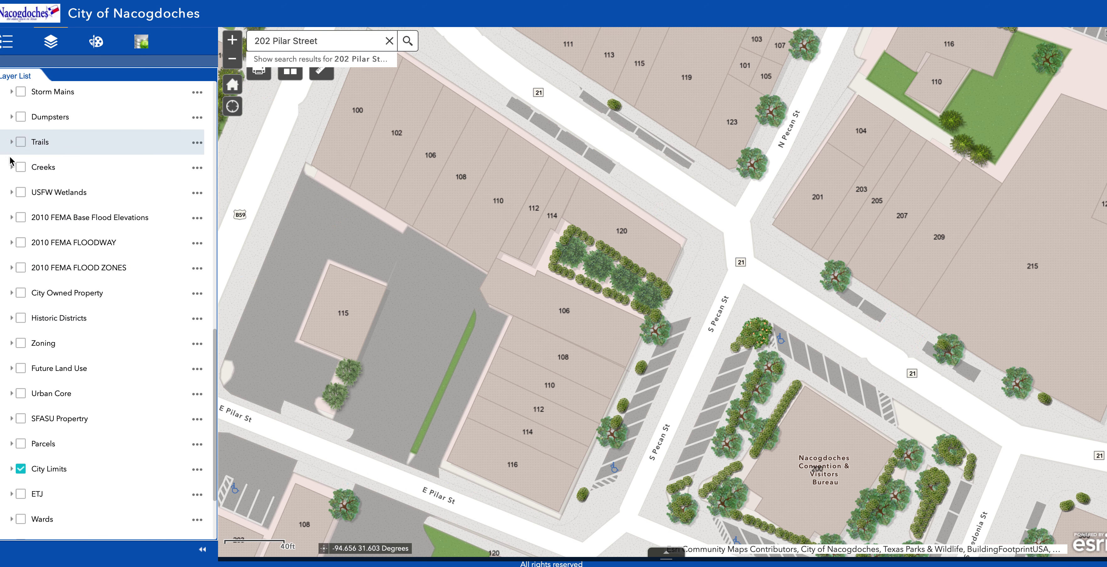
{"action": "scroll", "coordinate": [29, 398], "scroll_direction": "down", "scroll_amount": 1}
{"action": "left_click", "coordinate": [21, 321]}
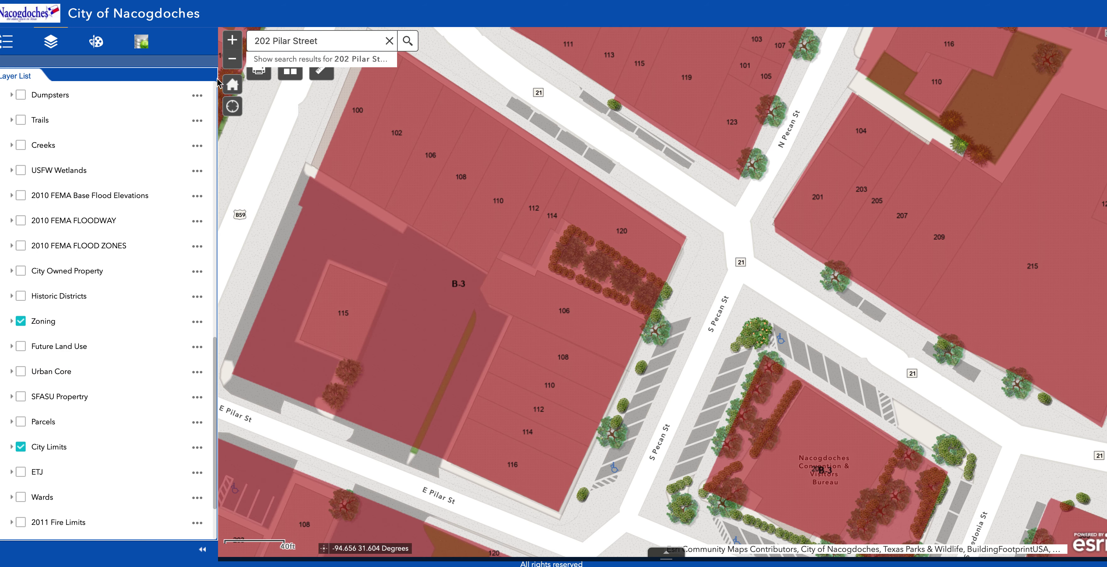
{"action": "left_click", "coordinate": [232, 61]}
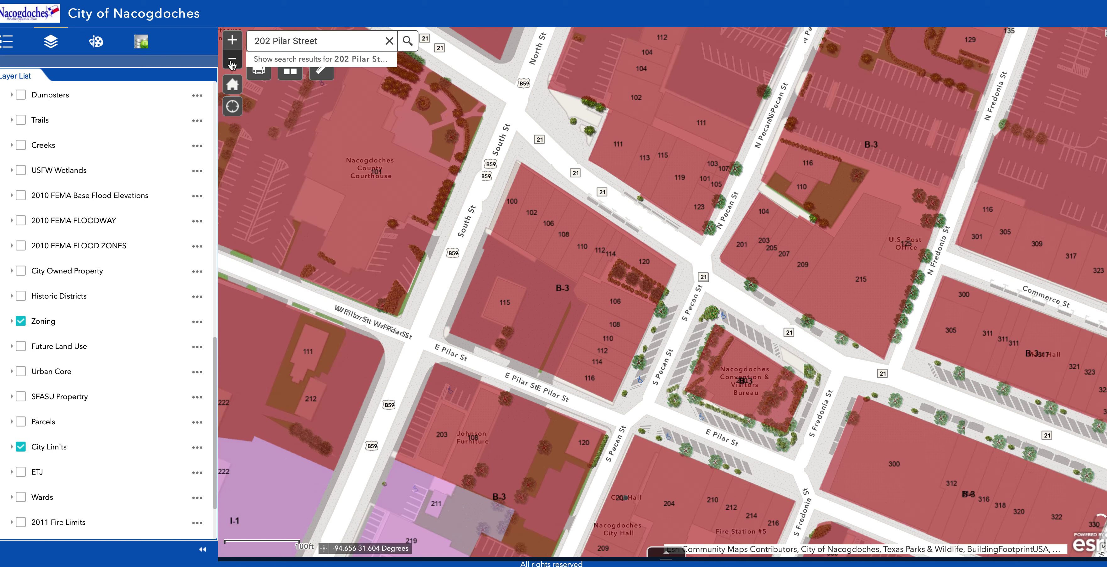
{"action": "left_click", "coordinate": [232, 62]}
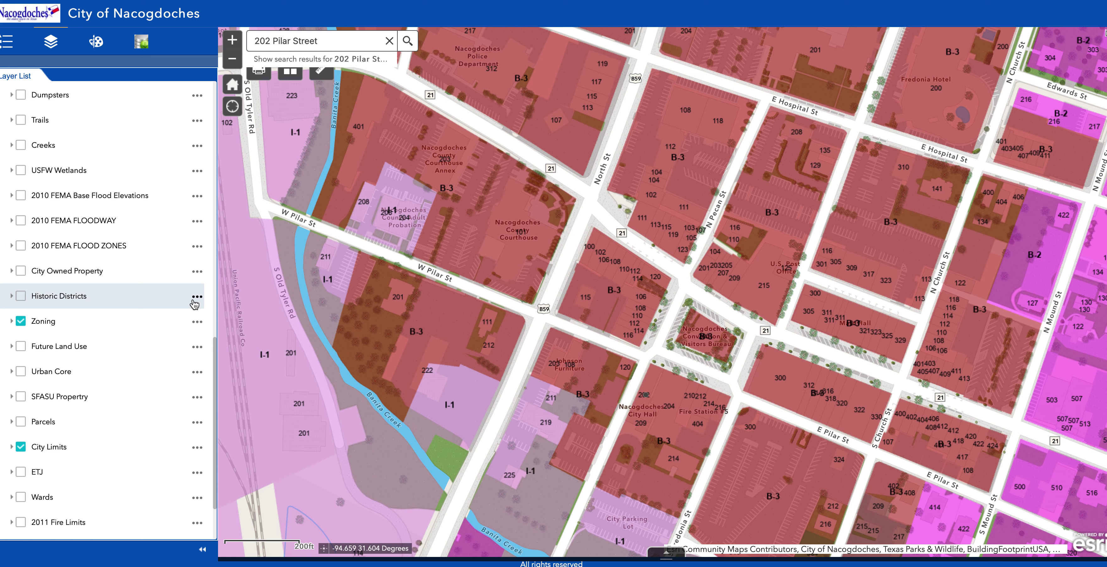
{"action": "left_click", "coordinate": [21, 321]}
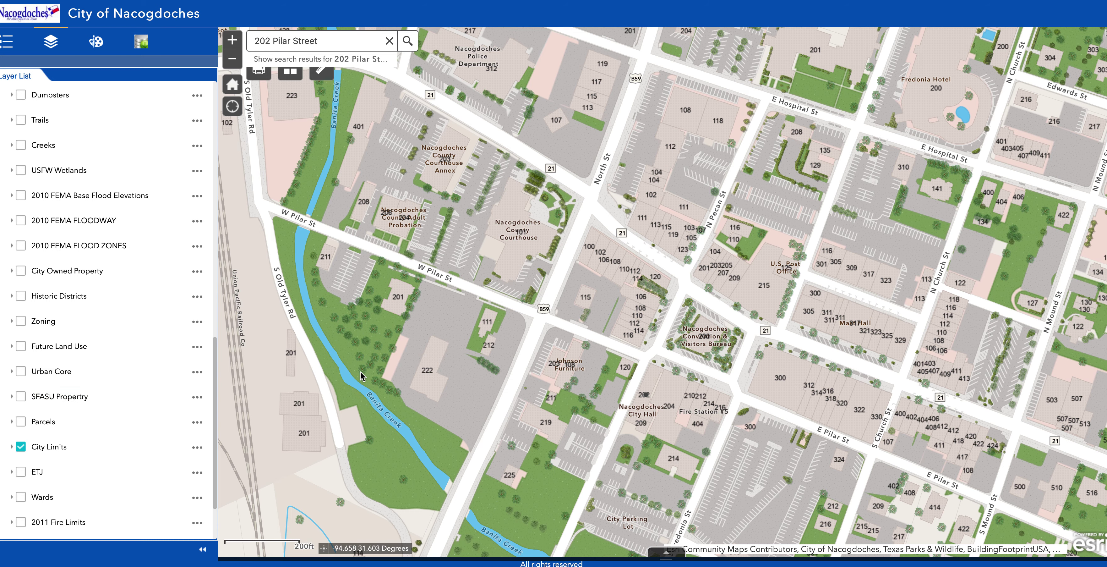
Step: Turn on the SFASU Property layer over the university campus north of downtown
{"action": "left_click", "coordinate": [232, 59]}
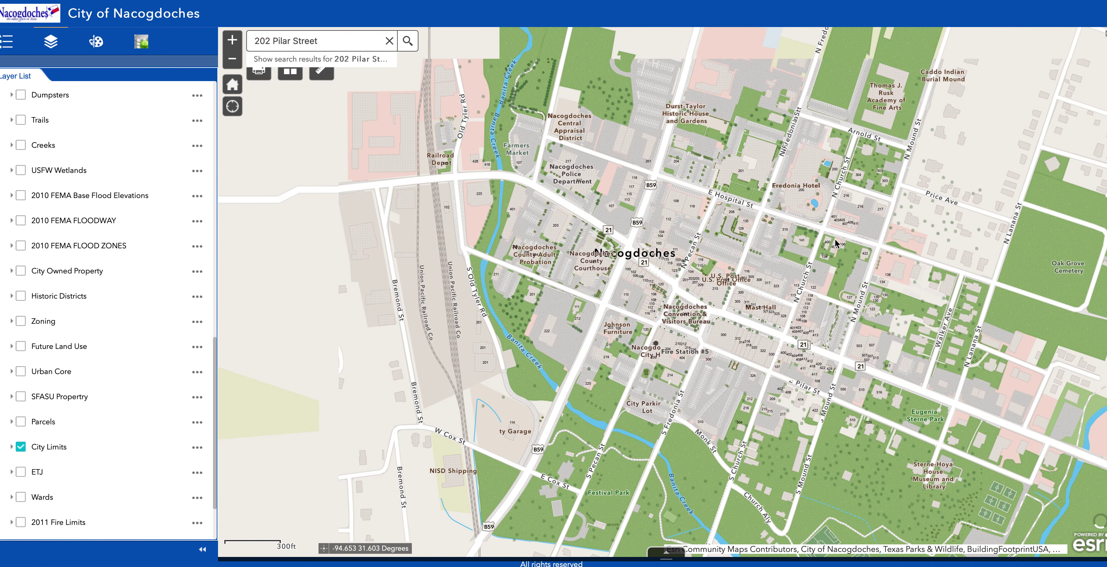
{"action": "left_click_drag", "start_coordinate": [871, 138], "coordinate": [807, 192]}
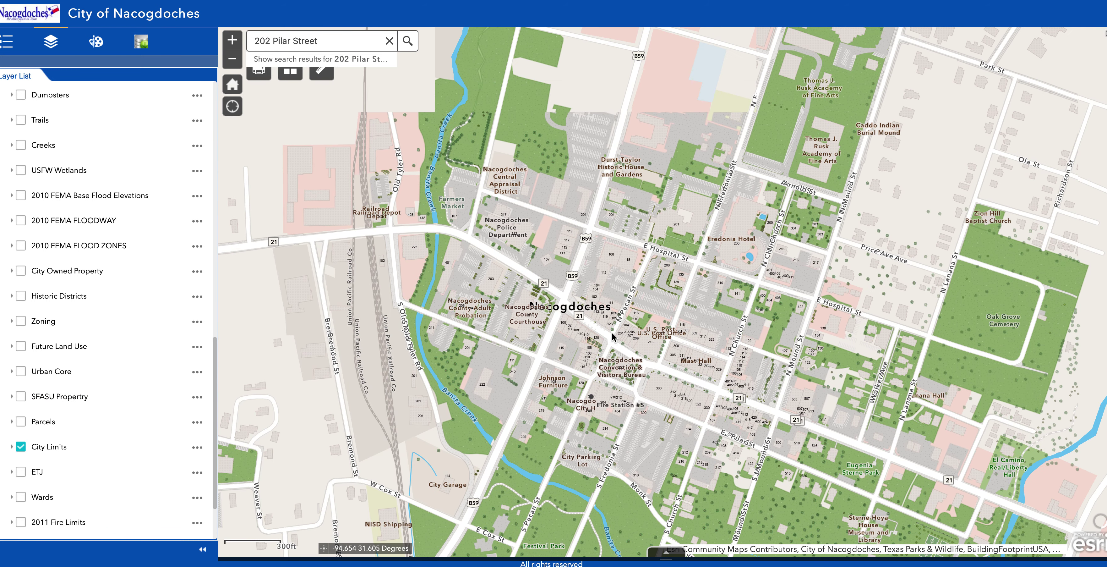
{"action": "left_click_drag", "start_coordinate": [794, 231], "coordinate": [714, 395]}
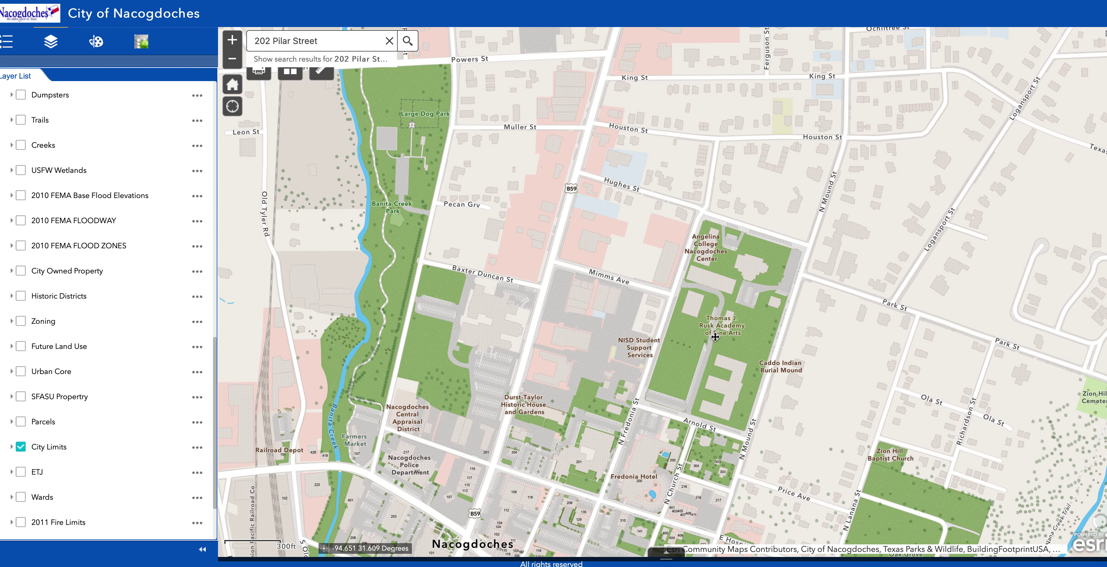
{"action": "left_click_drag", "start_coordinate": [795, 138], "coordinate": [773, 191]}
{"action": "left_click_drag", "start_coordinate": [755, 248], "coordinate": [781, 420]}
{"action": "left_click_drag", "start_coordinate": [804, 160], "coordinate": [644, 243]}
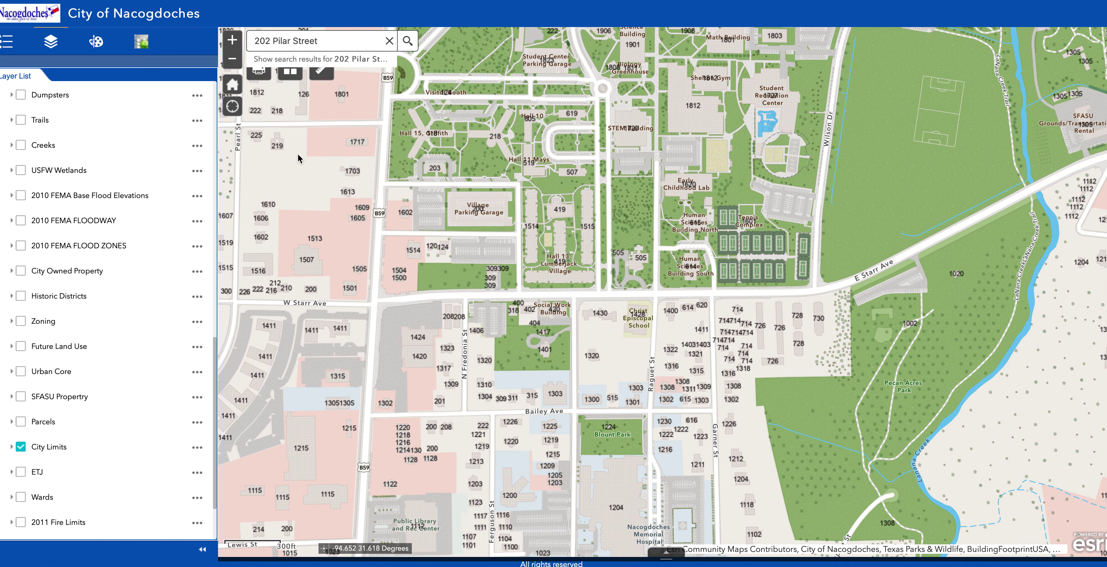
{"action": "left_click", "coordinate": [18, 398]}
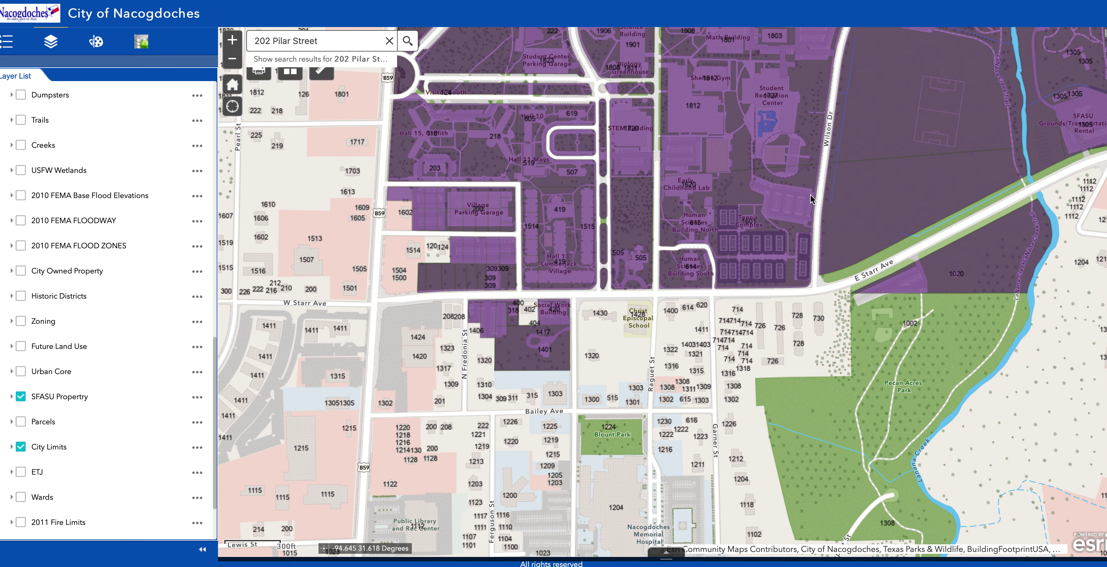
Step: Examine the extent of the SFASU property on campus and on the outlying sites along the northern city limits
{"action": "left_click_drag", "start_coordinate": [931, 125], "coordinate": [856, 295]}
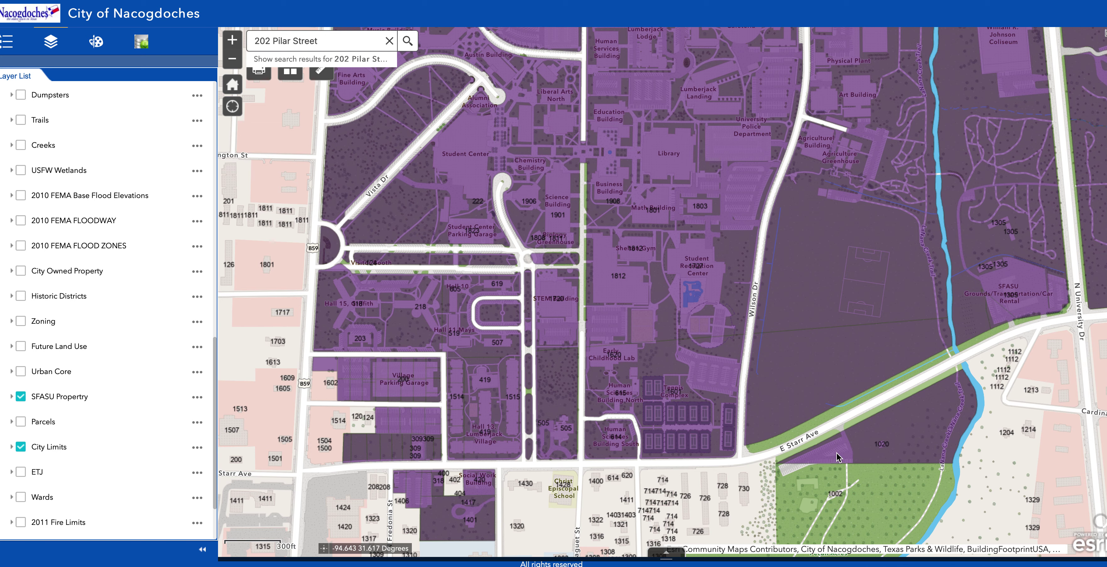
{"action": "left_click_drag", "start_coordinate": [838, 457], "coordinate": [845, 317]}
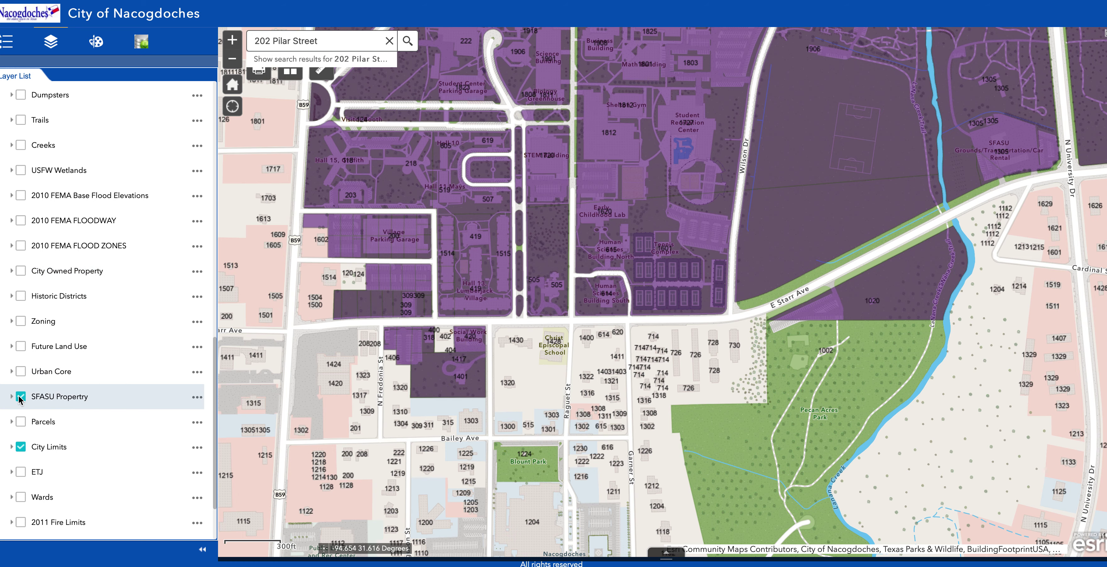
{"action": "left_click_drag", "start_coordinate": [301, 209], "coordinate": [345, 416]}
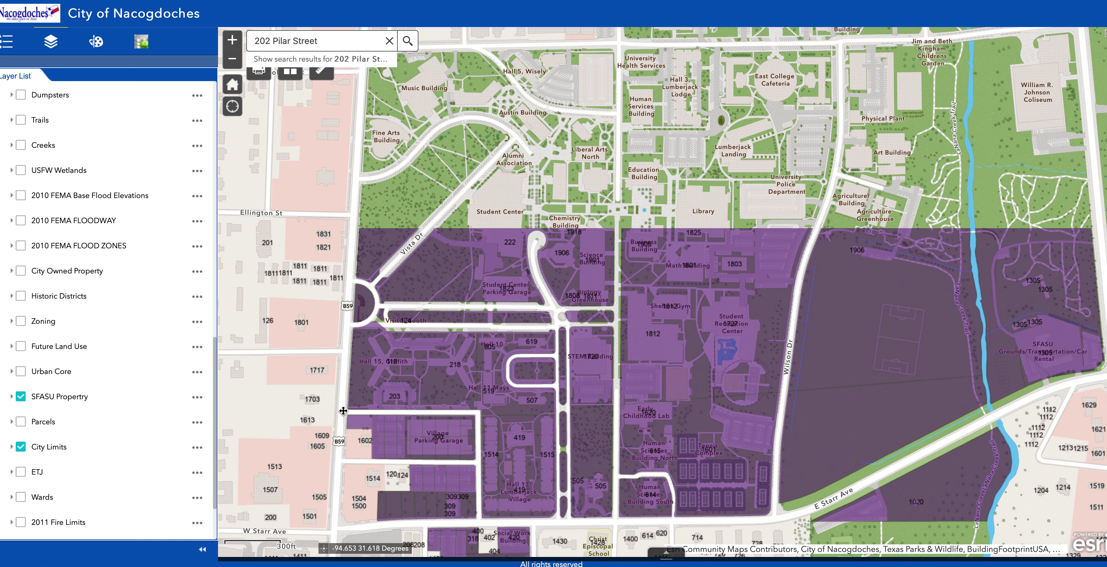
{"action": "left_click", "coordinate": [234, 59]}
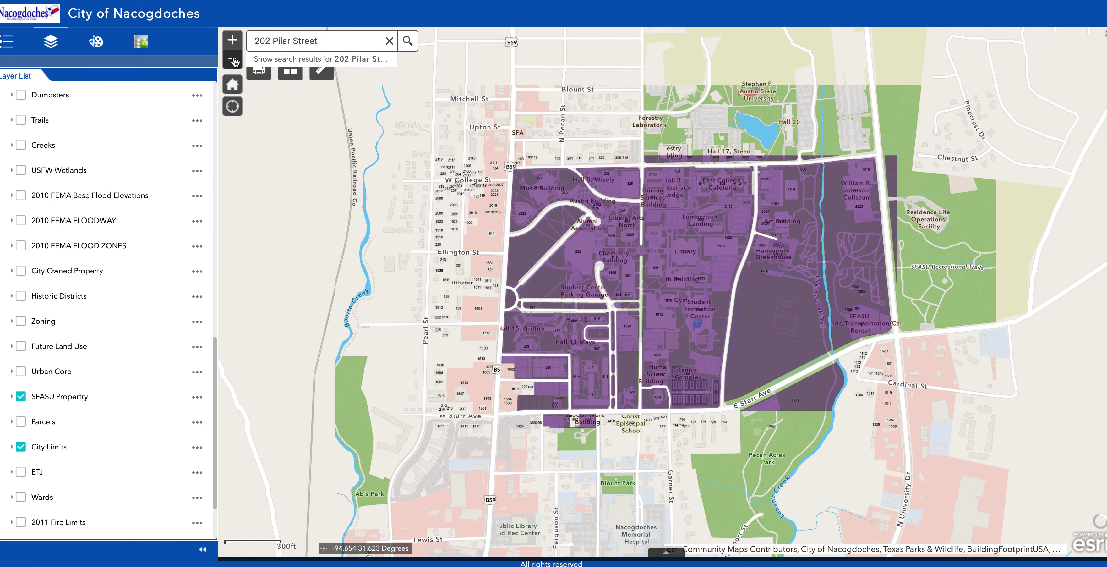
{"action": "left_click", "coordinate": [233, 59]}
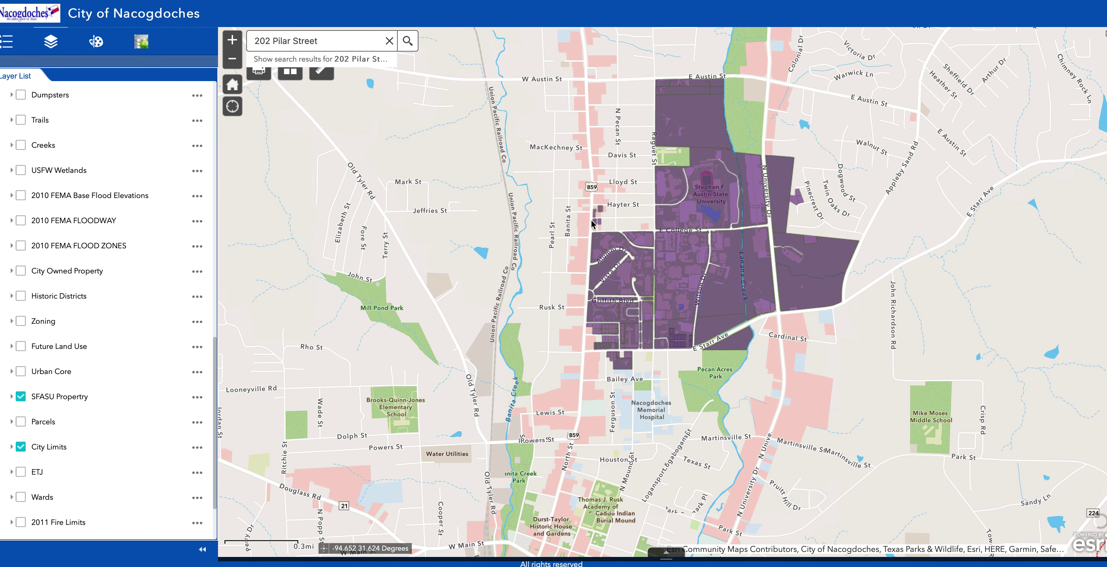
{"action": "left_click", "coordinate": [233, 59]}
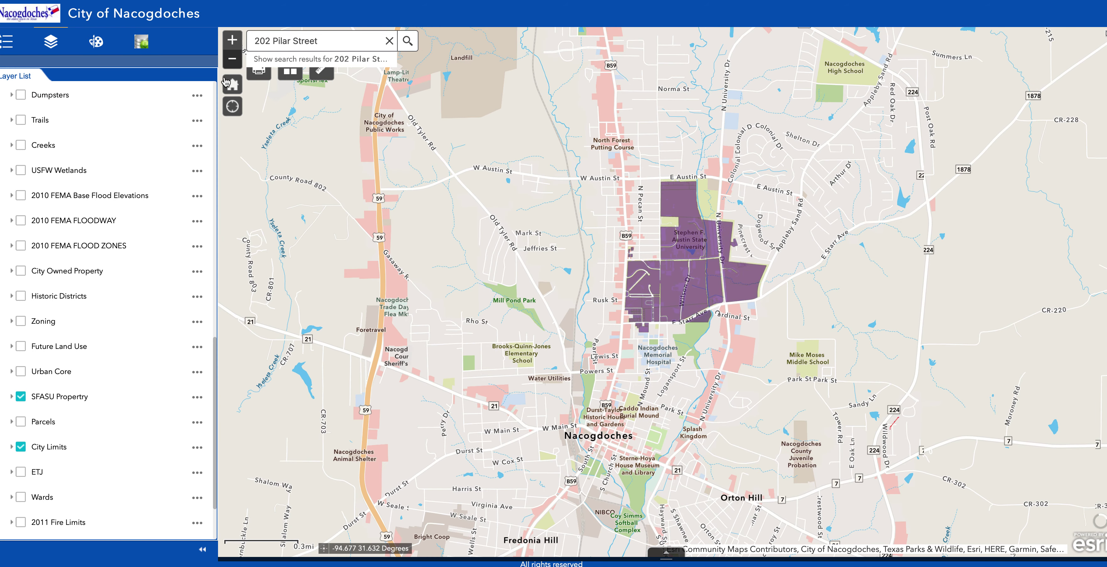
{"action": "left_click_drag", "start_coordinate": [565, 216], "coordinate": [564, 242]}
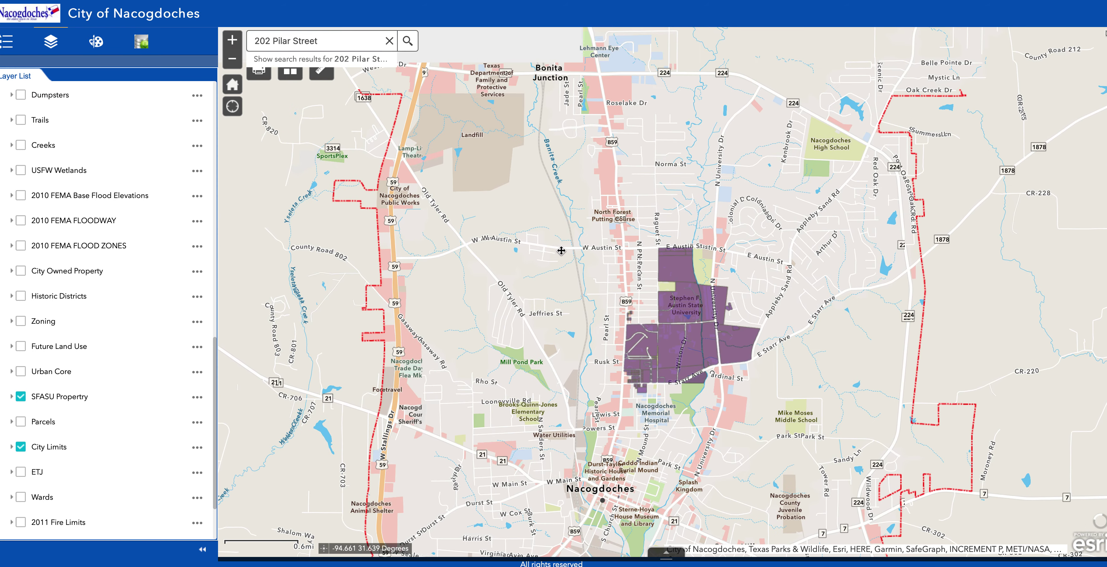
{"action": "left_click_drag", "start_coordinate": [710, 92], "coordinate": [702, 239]}
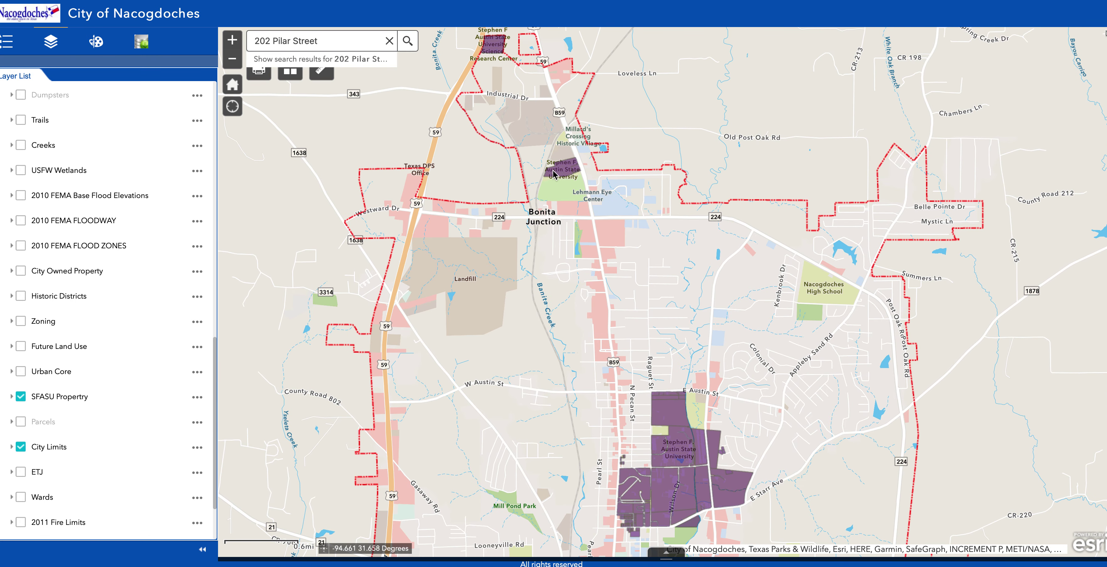
{"action": "left_click_drag", "start_coordinate": [507, 116], "coordinate": [531, 153]}
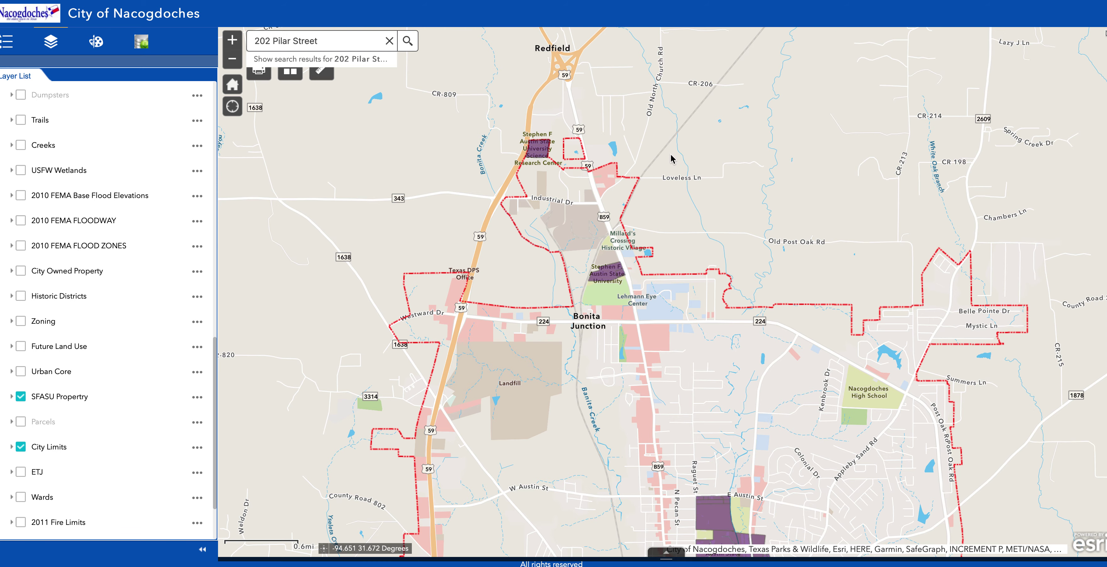
{"action": "left_click_drag", "start_coordinate": [726, 113], "coordinate": [798, 361]}
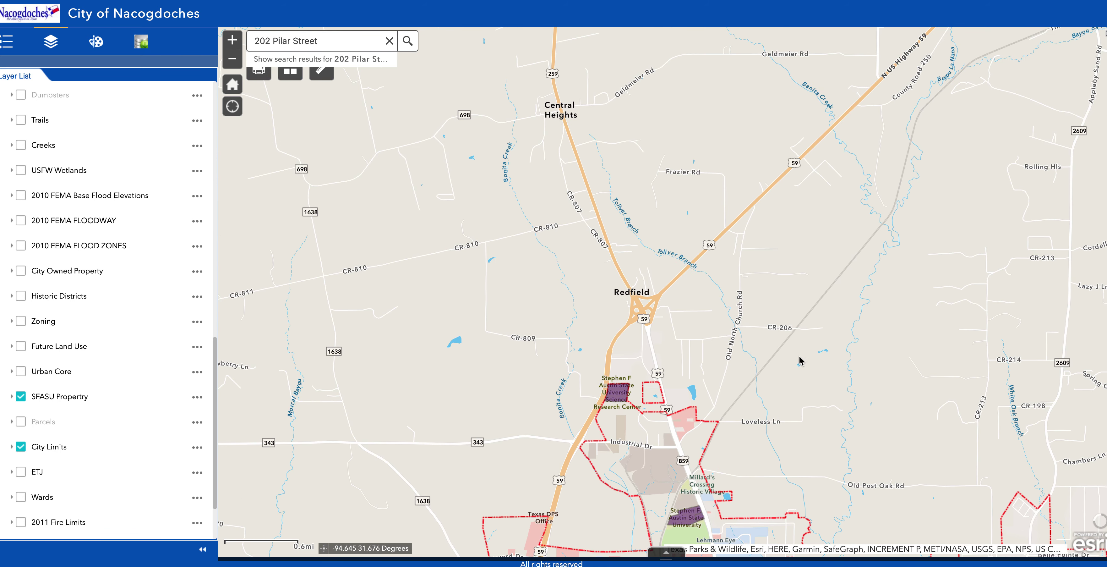
Step: Examine the outlying SFASU property along US Highway 259 near Caro and Mahl, and its position relative to the city
{"action": "left_click_drag", "start_coordinate": [646, 148], "coordinate": [626, 354]}
{"action": "left_click_drag", "start_coordinate": [612, 157], "coordinate": [602, 376]}
{"action": "left_click_drag", "start_coordinate": [602, 179], "coordinate": [599, 313]}
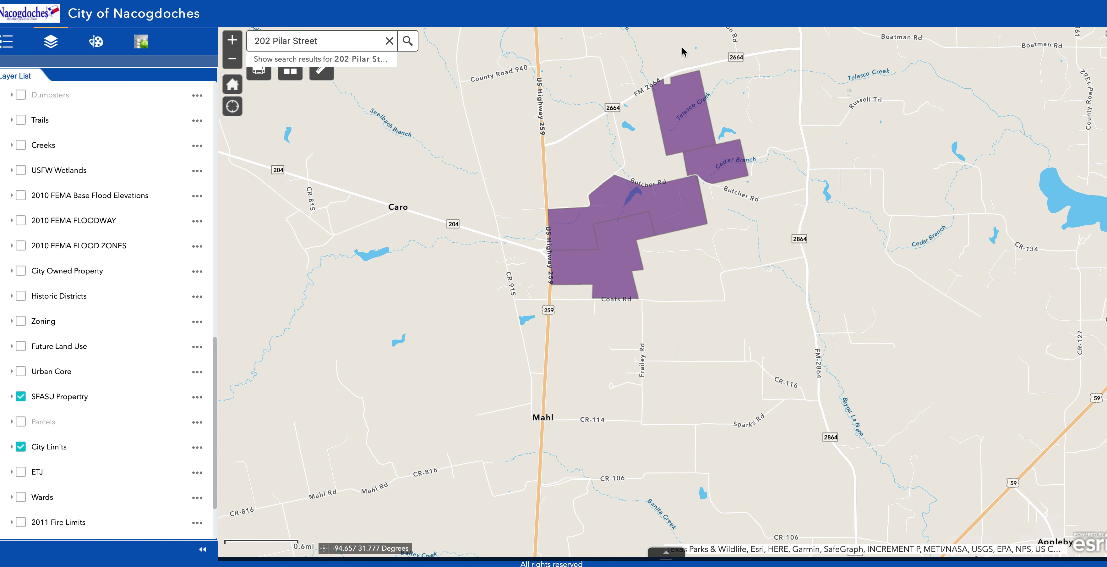
{"action": "left_click", "coordinate": [230, 63]}
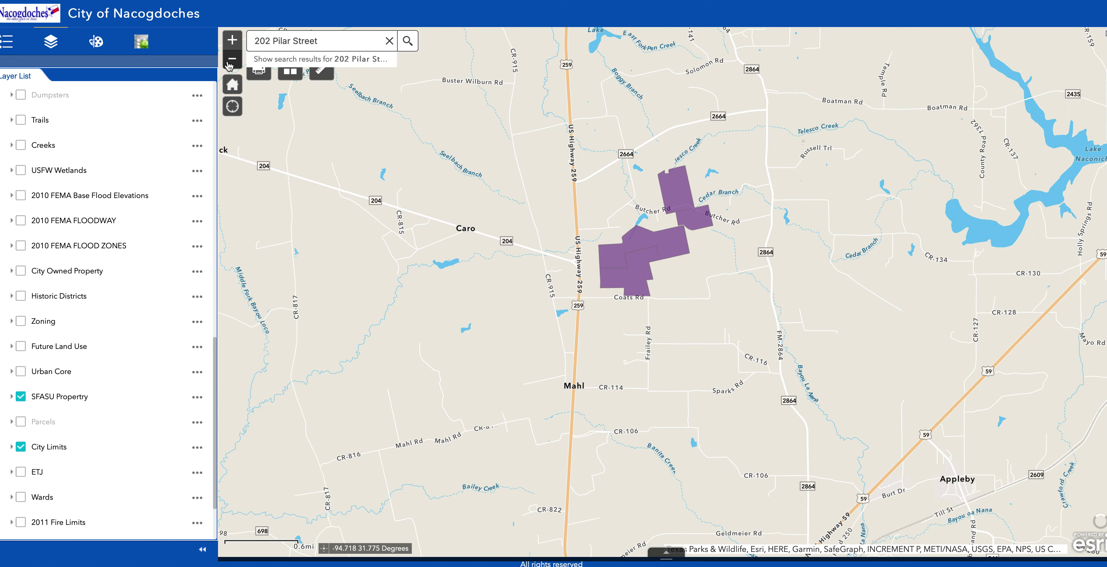
{"action": "left_click", "coordinate": [231, 60]}
{"action": "left_click_drag", "start_coordinate": [615, 432], "coordinate": [567, 171]}
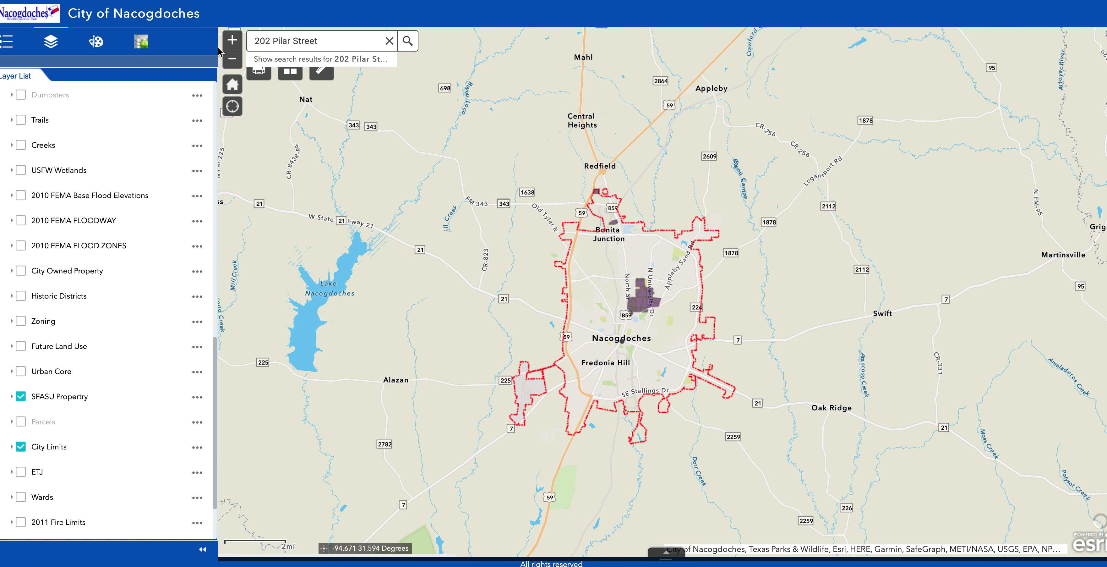
Step: Examine the SFASU property on the main university campus around E College St in close detail
{"action": "left_click", "coordinate": [233, 40]}
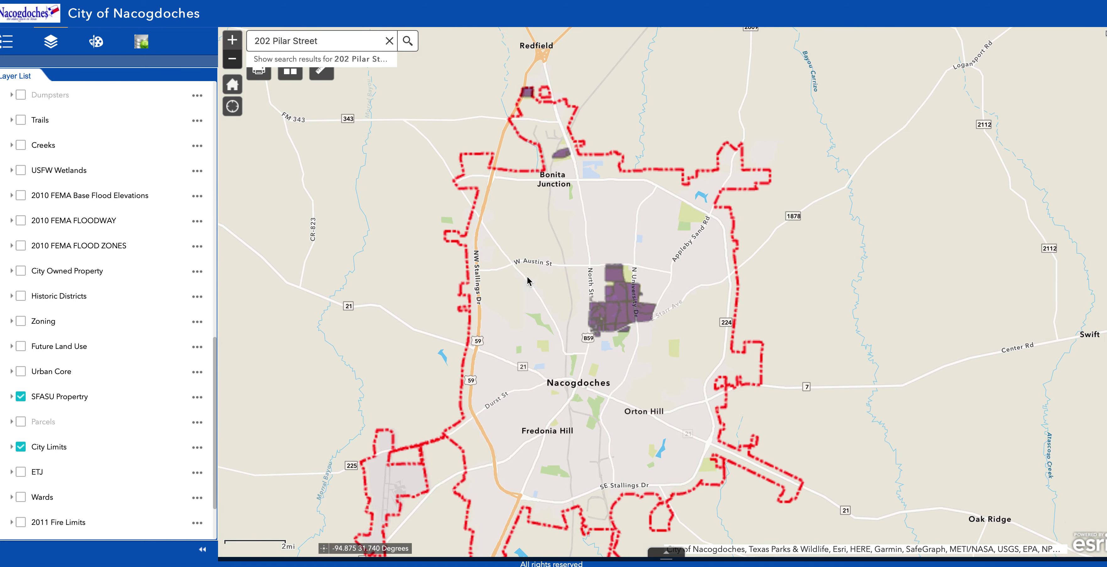
{"action": "left_click", "coordinate": [233, 48]}
{"action": "left_click", "coordinate": [235, 48]}
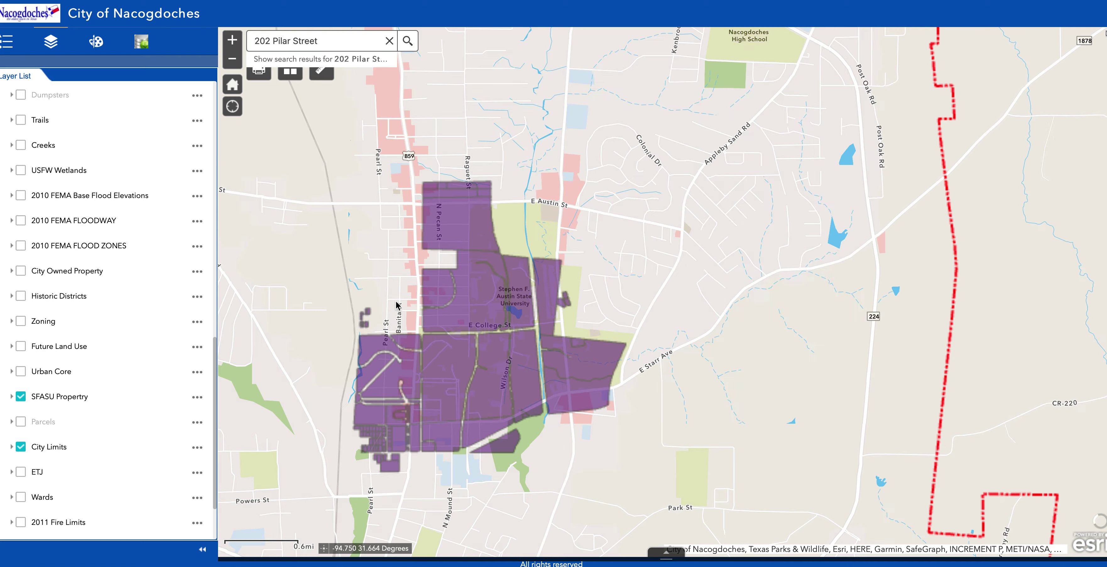
{"action": "left_click", "coordinate": [232, 40]}
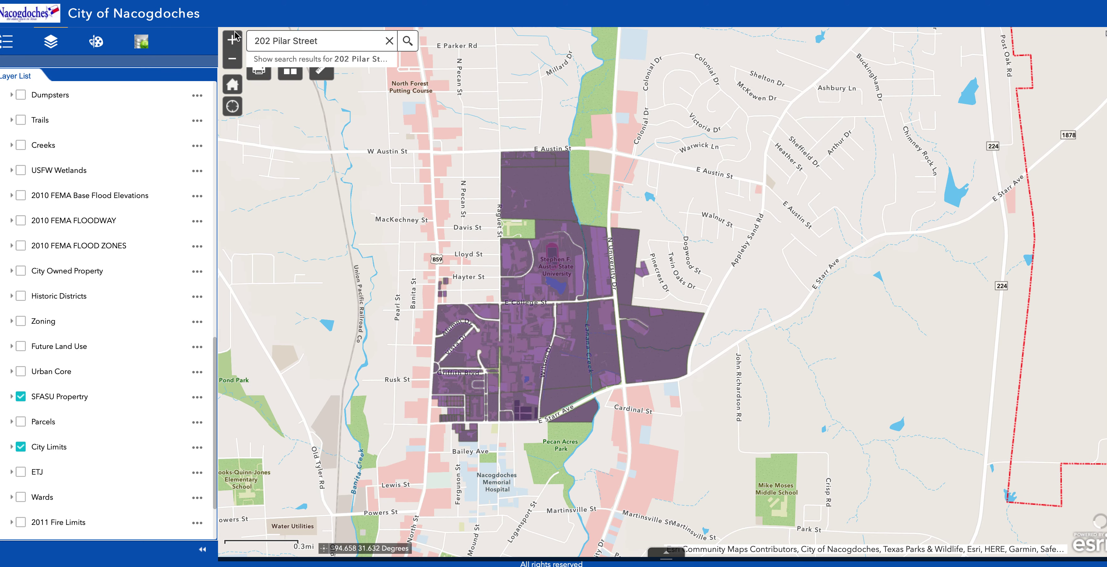
{"action": "scroll", "coordinate": [620, 318], "scroll_direction": "down", "scroll_amount": 2}
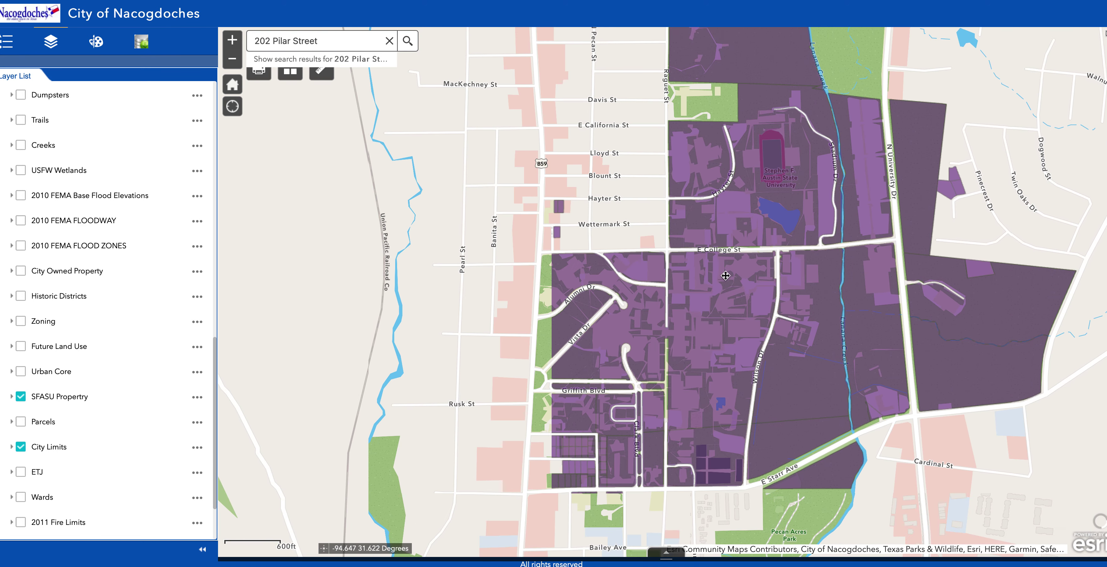
{"action": "scroll", "coordinate": [597, 292], "scroll_direction": "up", "scroll_amount": 2}
{"action": "left_click_drag", "start_coordinate": [597, 292], "coordinate": [685, 289]}
{"action": "left_click_drag", "start_coordinate": [493, 286], "coordinate": [677, 284]}
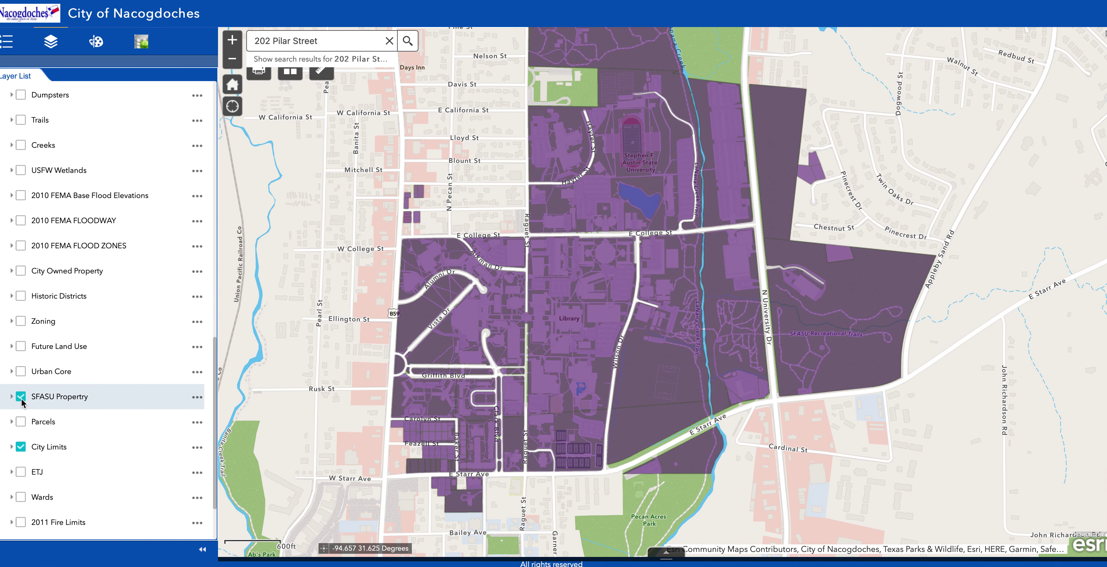
Step: Hide the SFASU Property and City Limits layers
{"action": "left_click", "coordinate": [22, 397]}
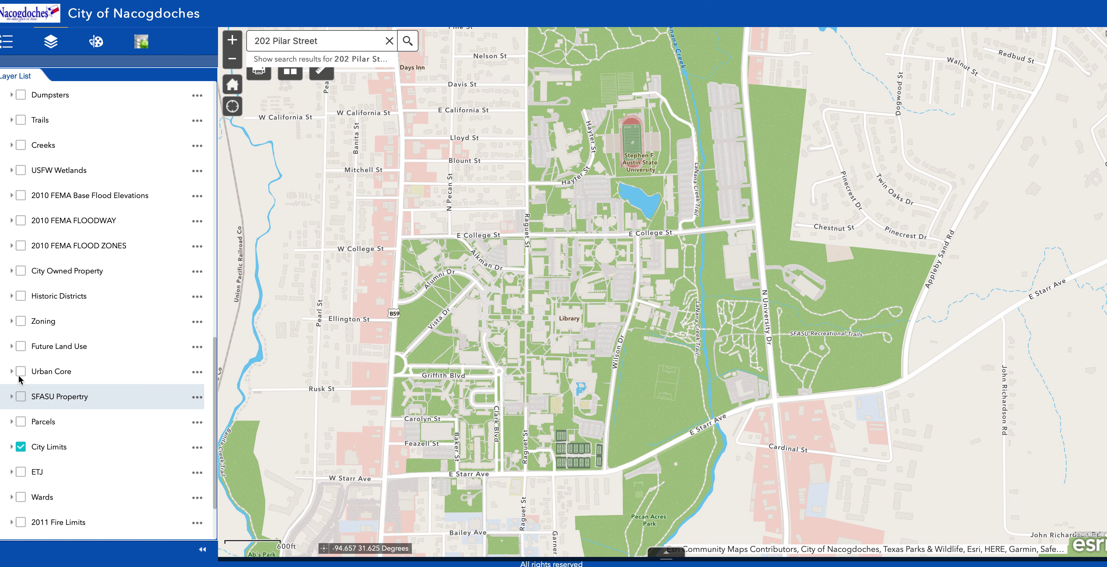
{"action": "left_click", "coordinate": [21, 447]}
Step: Turn on the 2010 FEMA FLOODWAY and 2010 FEMA Base Flood Elevations layers over the campus, and expand the legend of the flood elevations
{"action": "scroll", "coordinate": [23, 447], "scroll_direction": "down", "scroll_amount": 2}
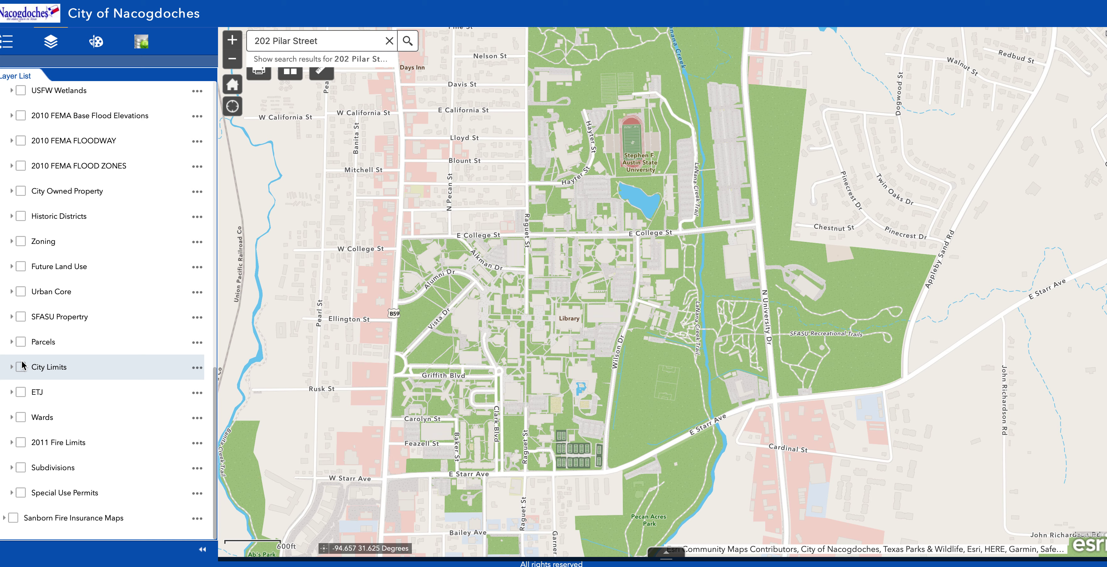
{"action": "scroll", "coordinate": [22, 374], "scroll_direction": "up", "scroll_amount": 2}
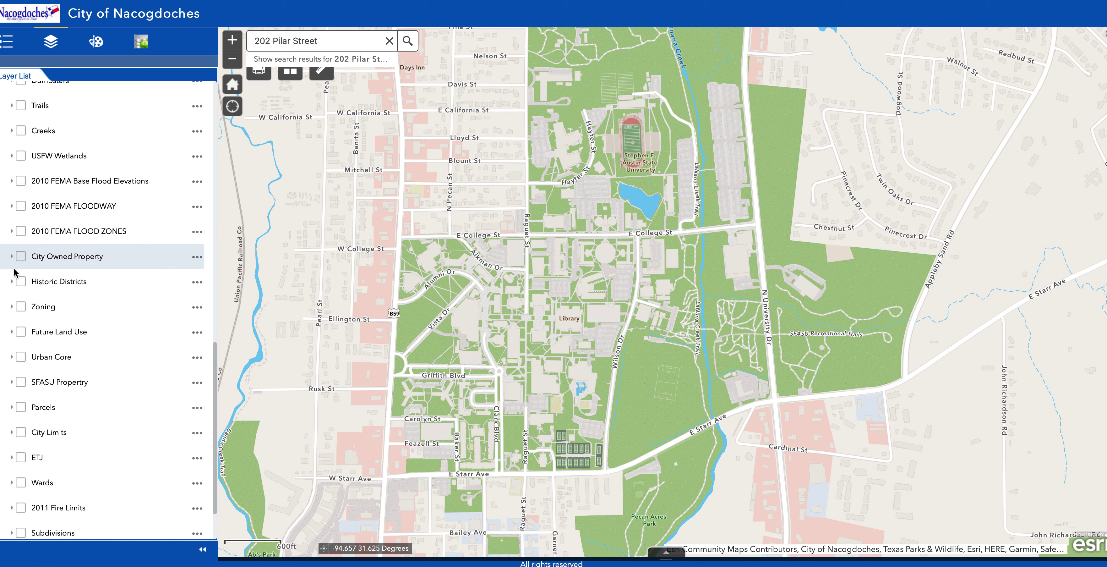
{"action": "left_click", "coordinate": [20, 207]}
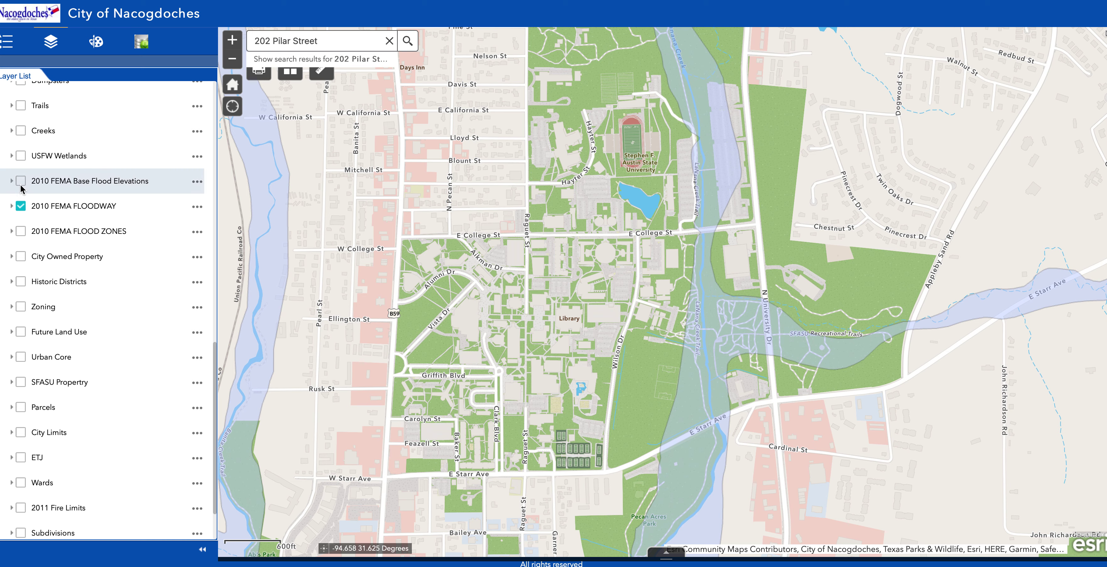
{"action": "left_click", "coordinate": [21, 180]}
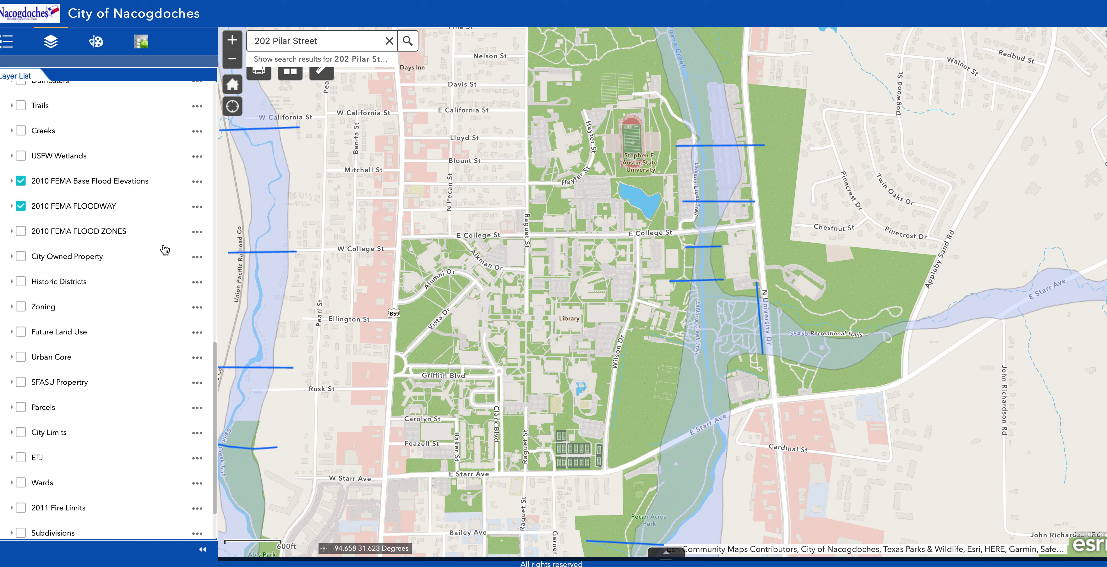
{"action": "left_click", "coordinate": [12, 181]}
Step: Turn on the Trails and Creeks layers, and hide the 2010 FEMA Base Flood Elevations and 2010 FEMA FLOODWAY layers
{"action": "scroll", "coordinate": [18, 180], "scroll_direction": "up", "scroll_amount": 3}
{"action": "scroll", "coordinate": [19, 181], "scroll_direction": "up", "scroll_amount": 3}
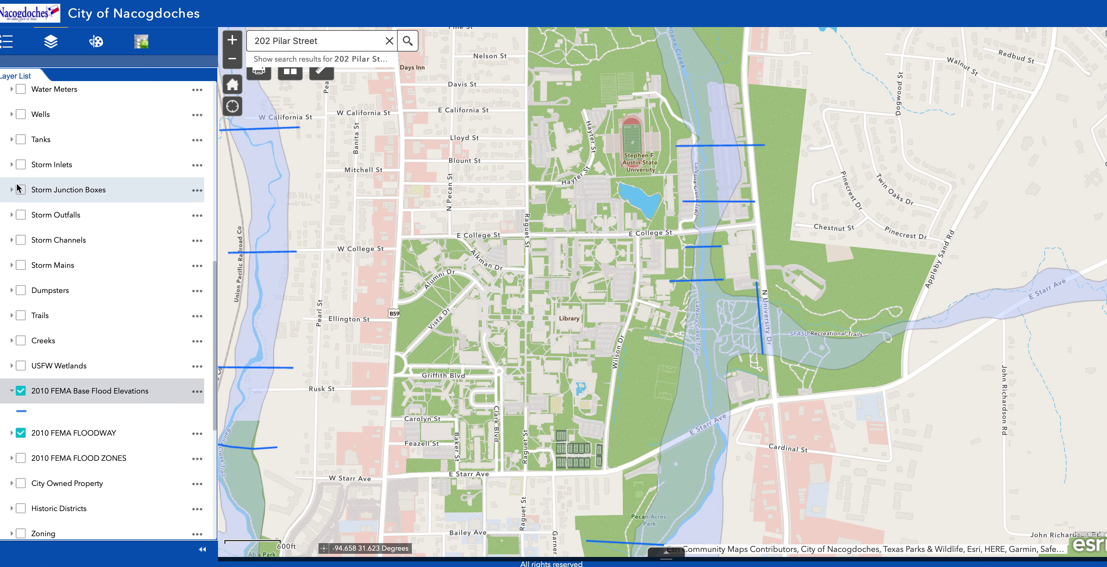
{"action": "scroll", "coordinate": [20, 172], "scroll_direction": "up", "scroll_amount": 1}
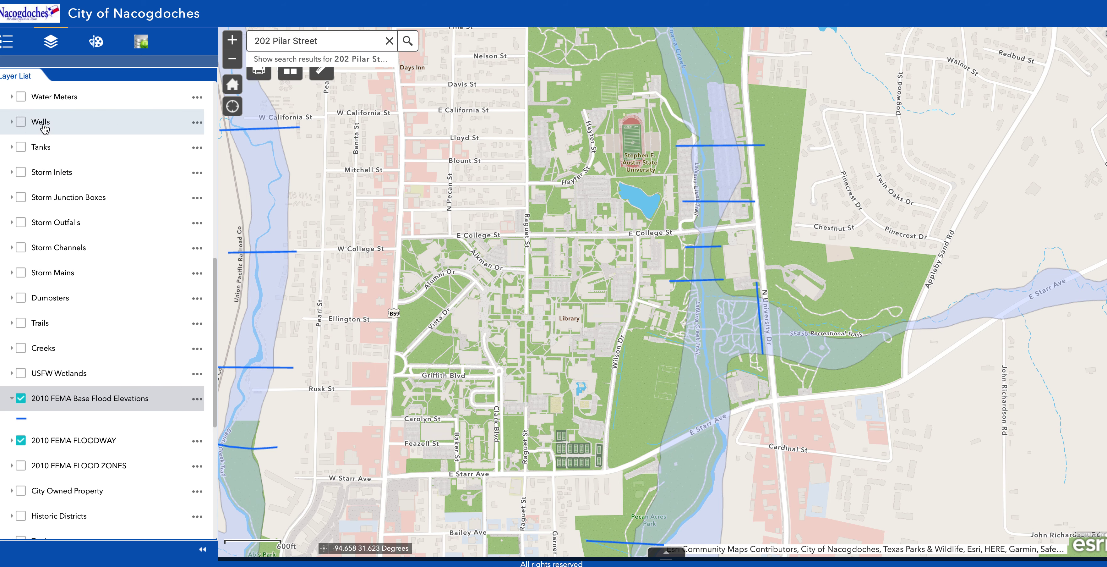
{"action": "scroll", "coordinate": [39, 138], "scroll_direction": "up", "scroll_amount": 1}
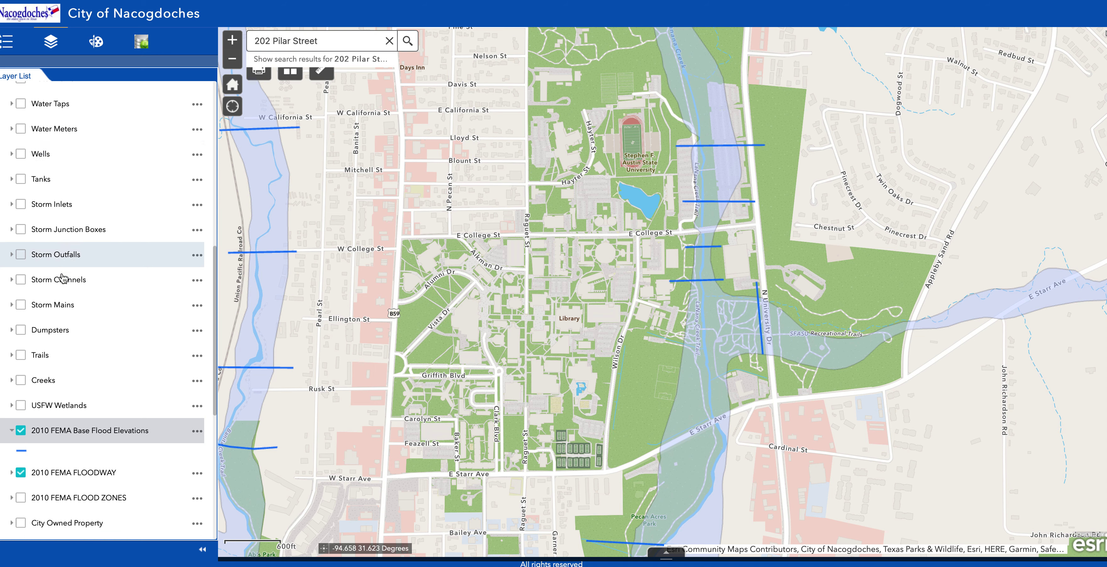
{"action": "left_click", "coordinate": [21, 355]}
{"action": "left_click", "coordinate": [22, 382]}
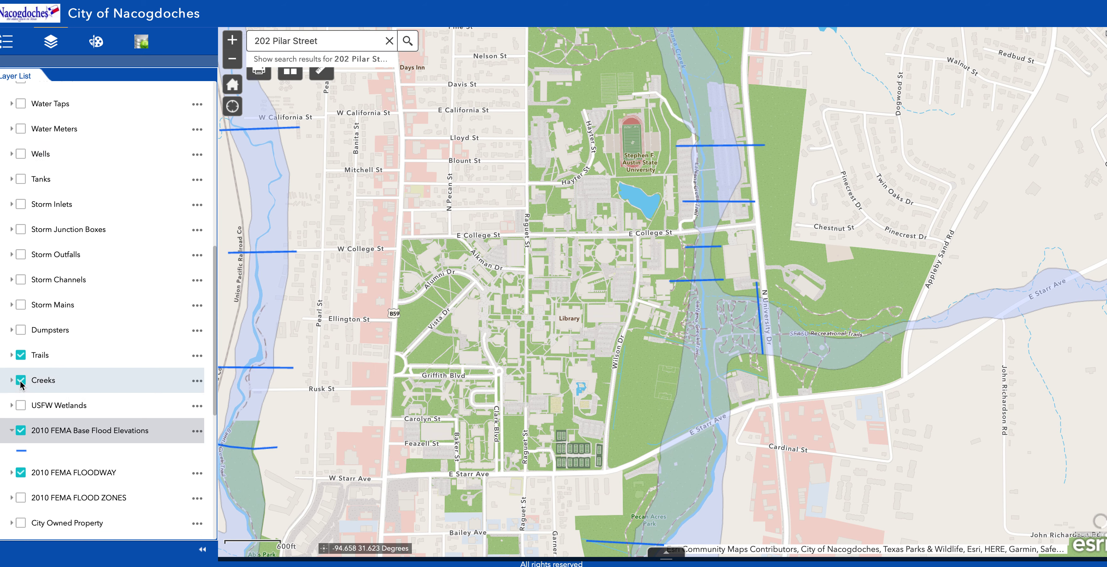
{"action": "left_click", "coordinate": [21, 432]}
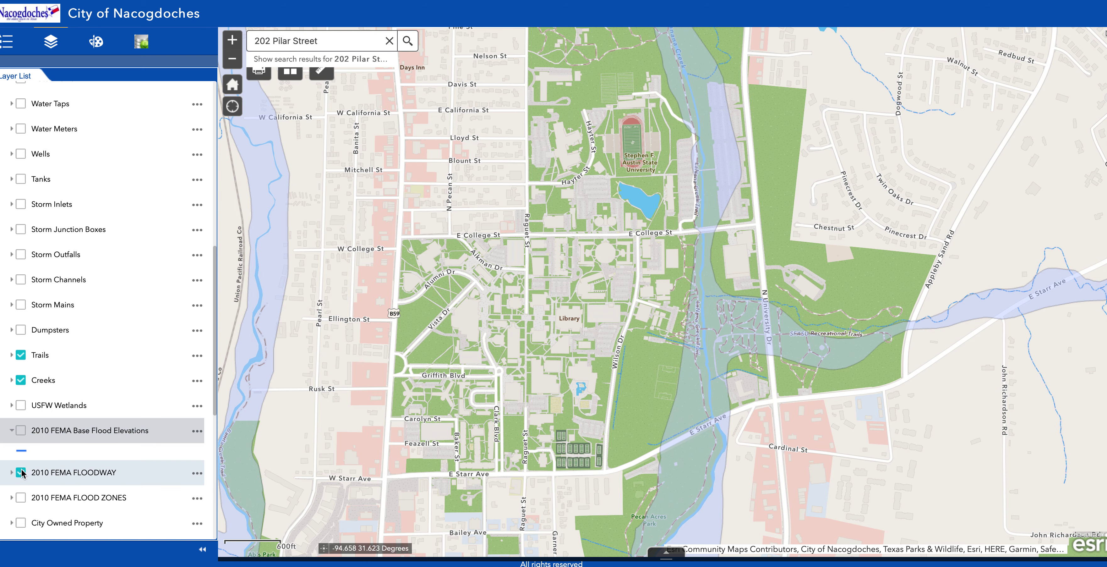
{"action": "left_click", "coordinate": [20, 473]}
Step: Examine the trails and creek on the northern campus, and the football field of Homer Bryce Stadium in close detail
{"action": "left_click_drag", "start_coordinate": [536, 310], "coordinate": [498, 436]}
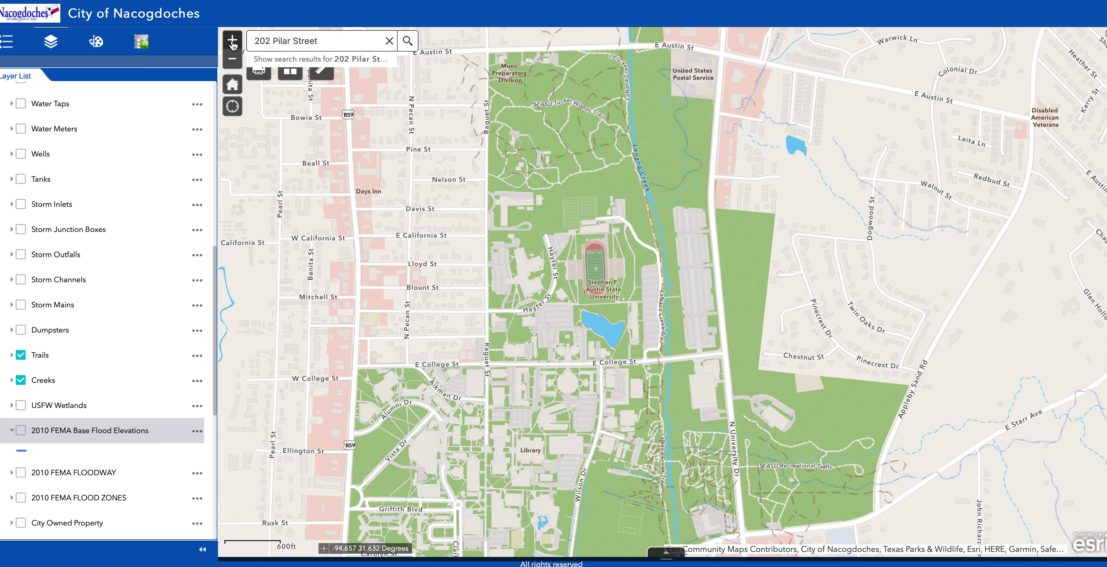
{"action": "left_click", "coordinate": [232, 41]}
{"action": "left_click", "coordinate": [232, 41]}
{"action": "left_click_drag", "start_coordinate": [644, 188], "coordinate": [759, 282]}
{"action": "left_click", "coordinate": [232, 41]}
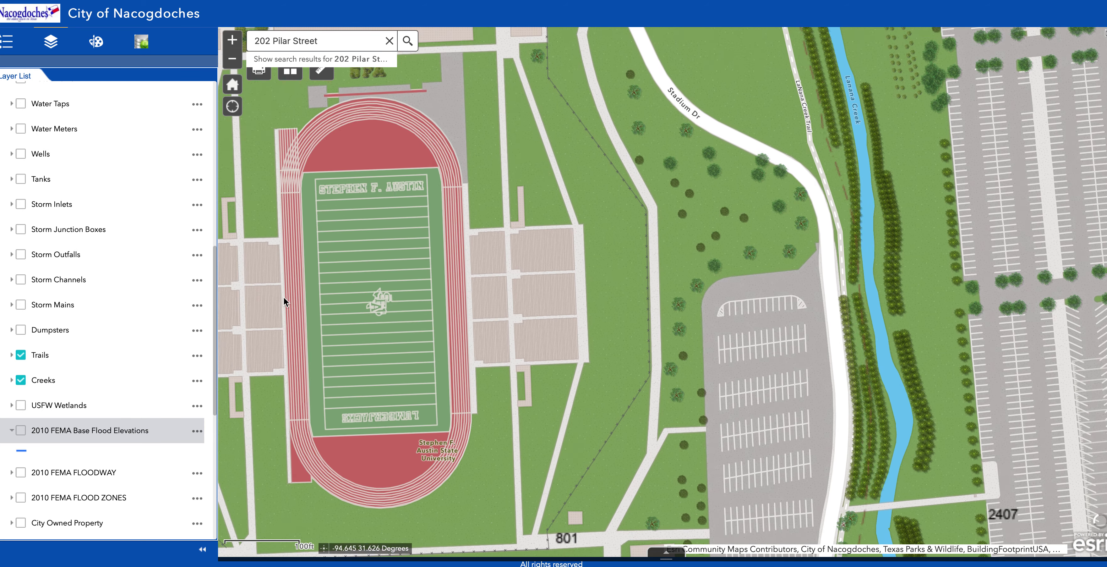
{"action": "left_click_drag", "start_coordinate": [284, 302], "coordinate": [588, 281]}
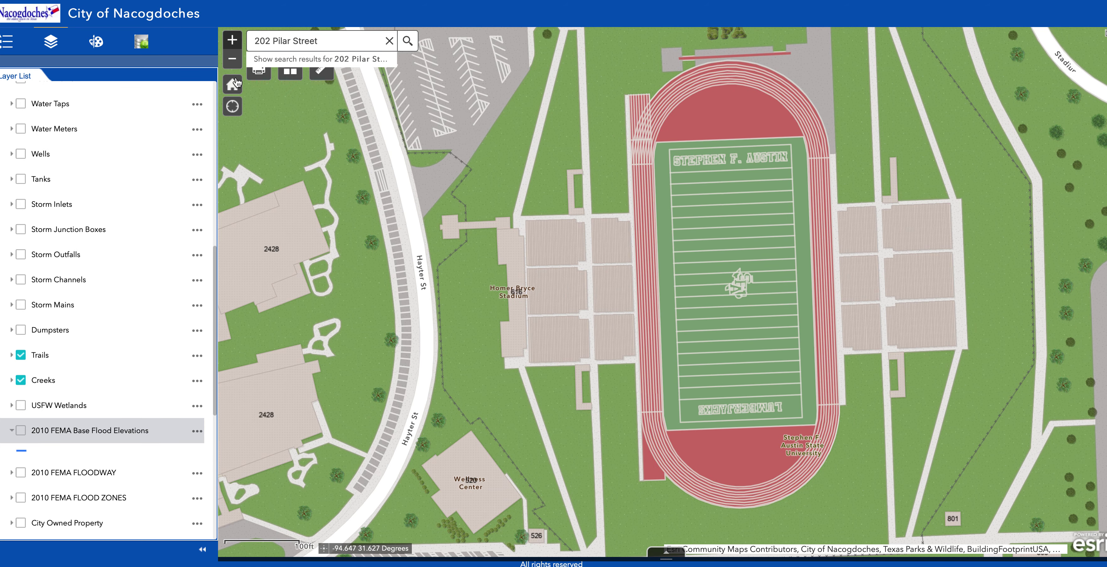
{"action": "scroll", "coordinate": [544, 234], "scroll_direction": "up", "scroll_amount": 2}
{"action": "left_click_drag", "start_coordinate": [544, 235], "coordinate": [238, 94]}
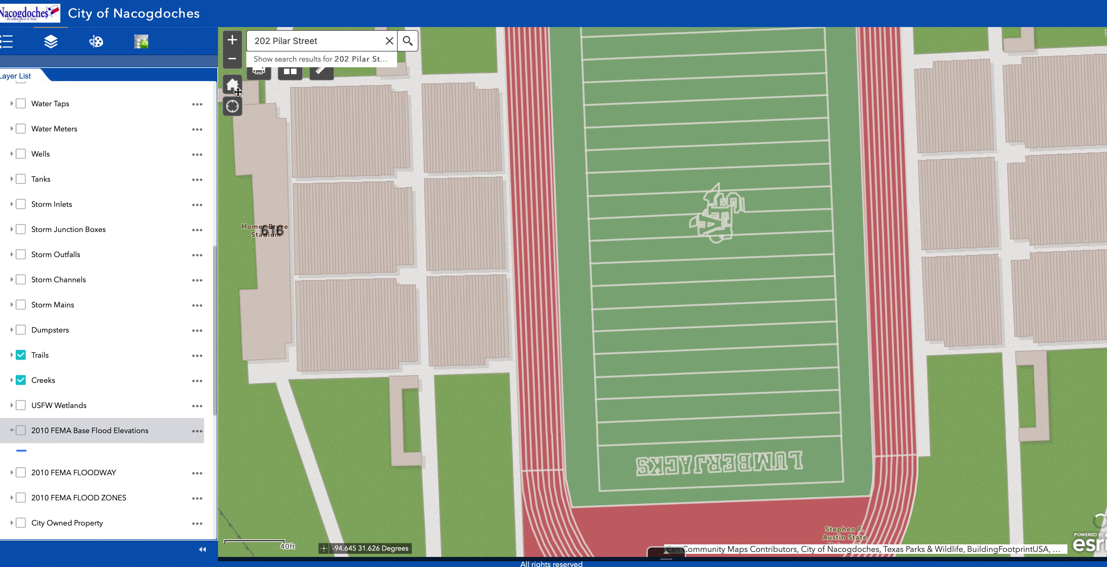
{"action": "left_click", "coordinate": [232, 58]}
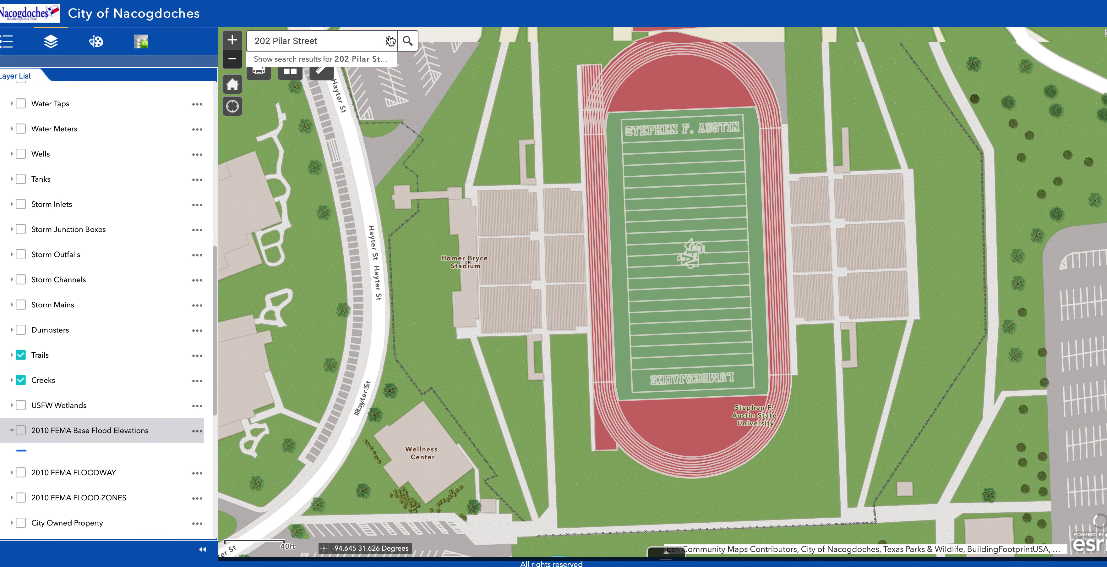
Step: Clear the address search and activate the distance measurement in feet
{"action": "left_click", "coordinate": [390, 40]}
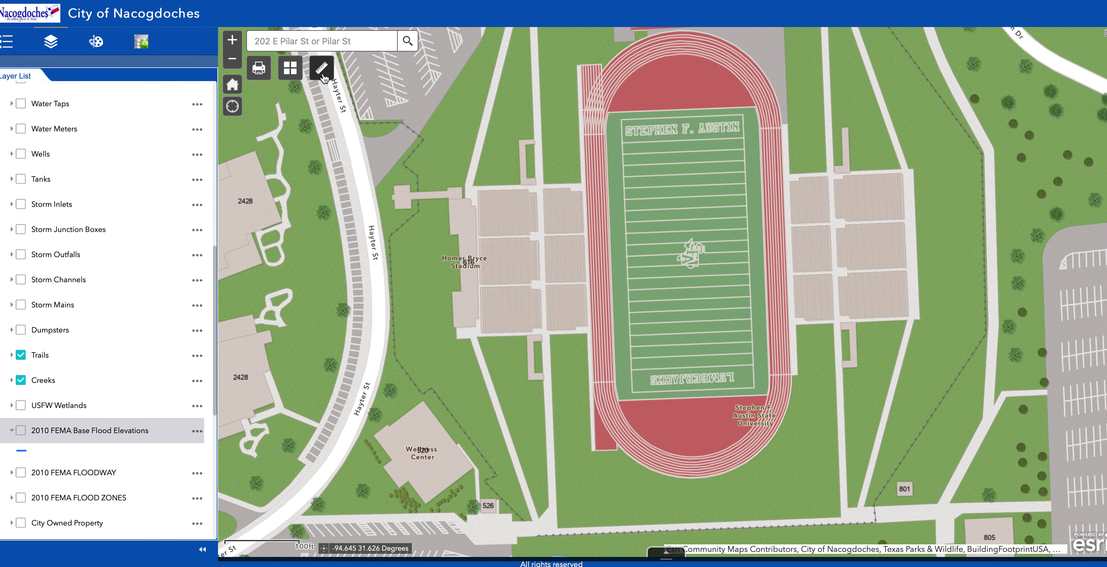
{"action": "left_click", "coordinate": [322, 69]}
{"action": "left_click", "coordinate": [349, 123]}
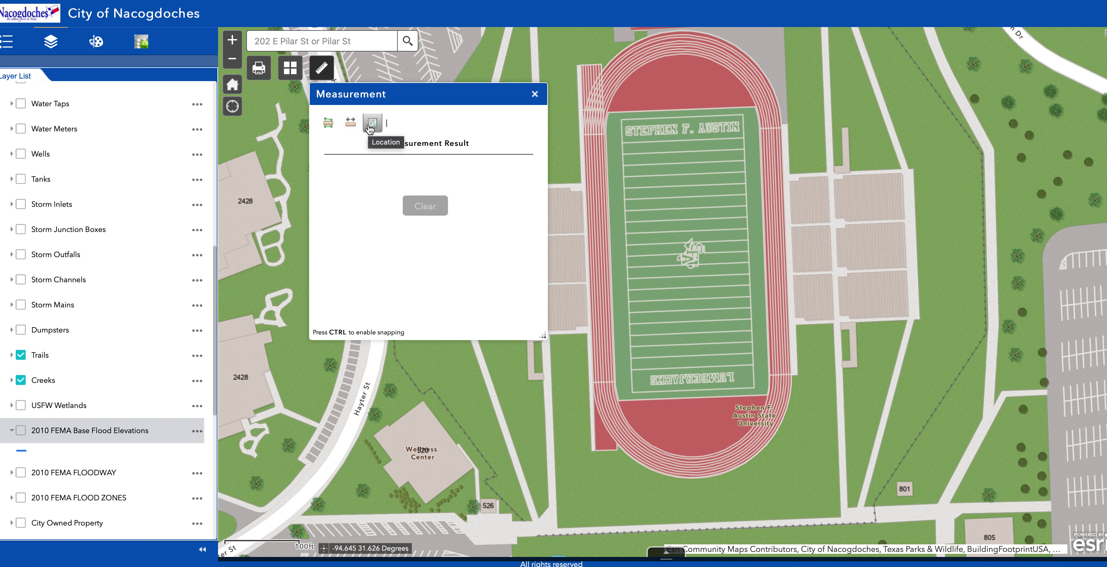
{"action": "left_click", "coordinate": [329, 123]}
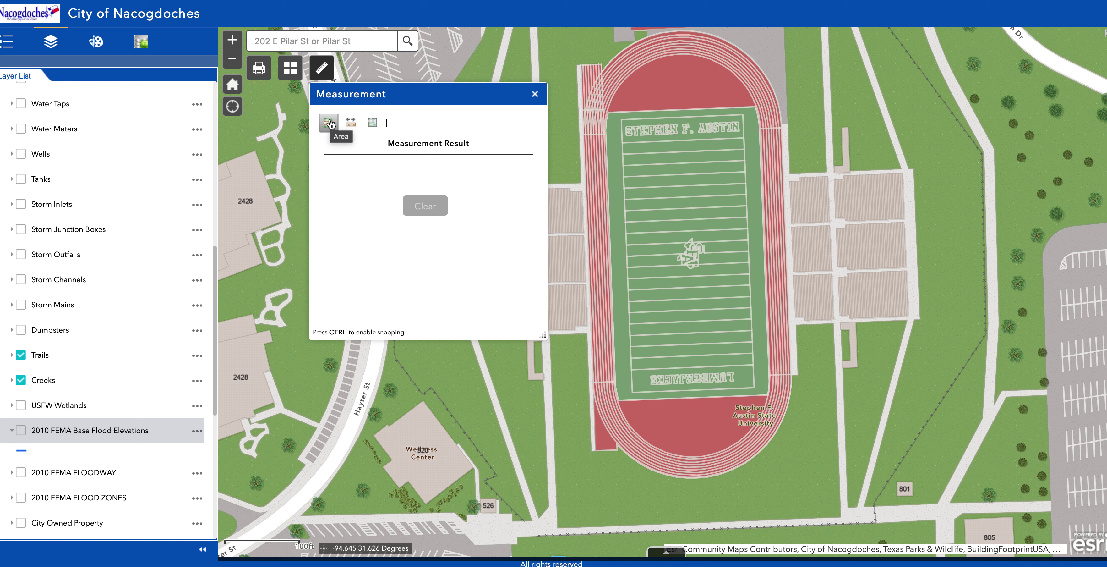
{"action": "left_click", "coordinate": [351, 123]}
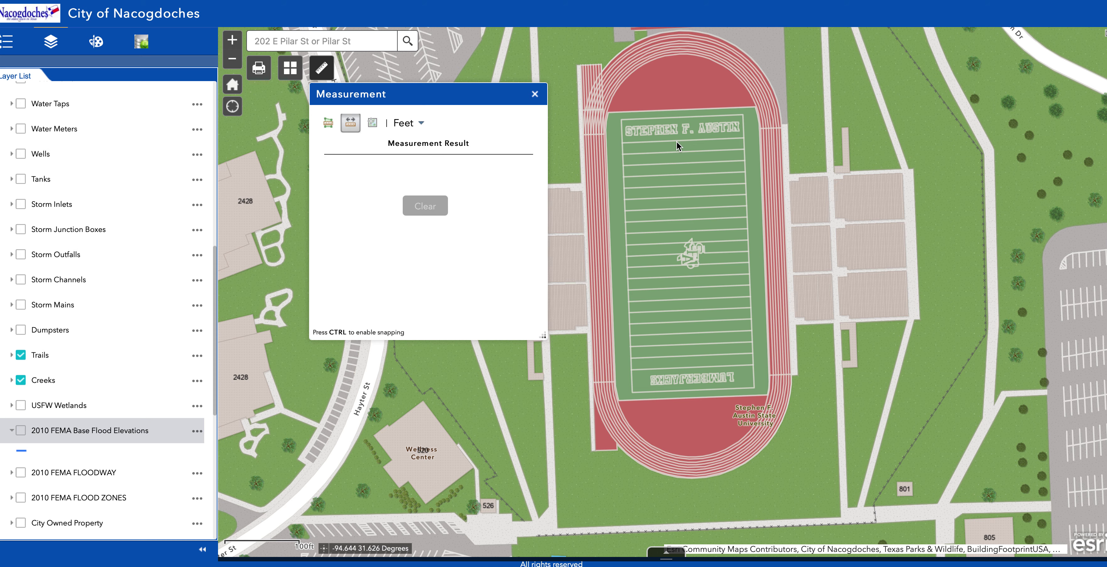
Step: Measure the length of the stadium's football field between its two goal lines
{"action": "mouse_move", "coordinate": [677, 145]}
{"action": "left_mouse_down"}
{"action": "mouse_move", "coordinate": [682, 206]}
{"action": "mouse_move", "coordinate": [669, 150]}
{"action": "left_mouse_up"}
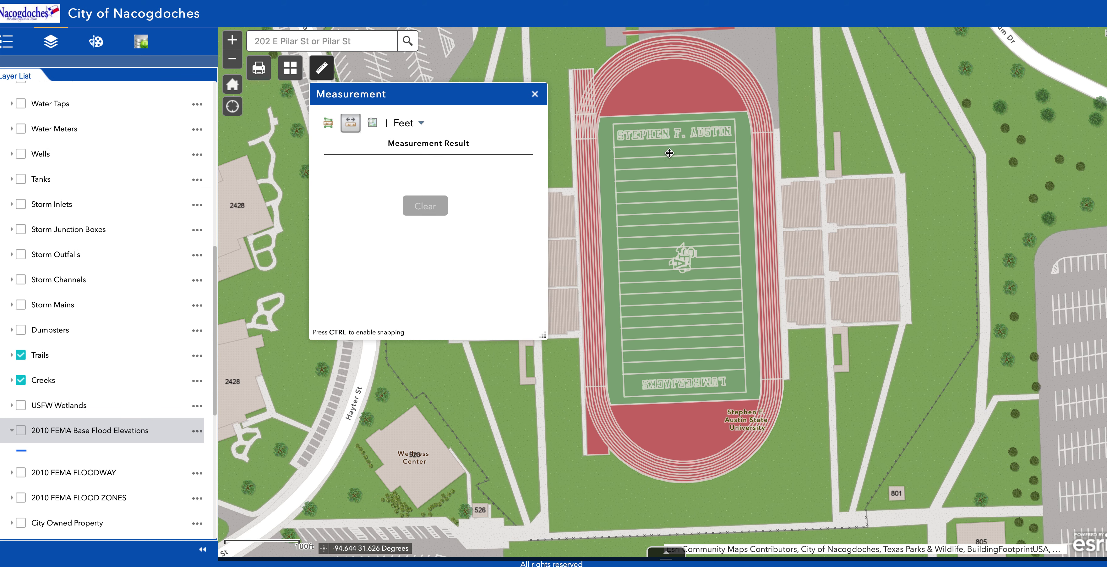
{"action": "left_click", "coordinate": [350, 124]}
{"action": "left_click", "coordinate": [350, 125]}
{"action": "left_click", "coordinate": [668, 146]}
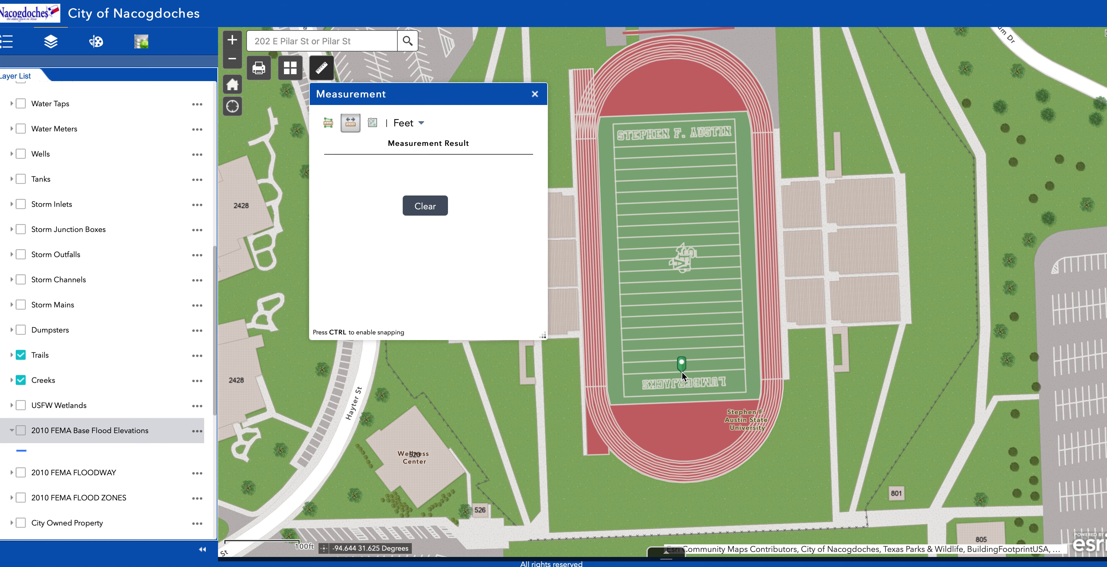
{"action": "mouse_move", "coordinate": [682, 371]}
{"action": "left_mouse_down"}
{"action": "mouse_move", "coordinate": [684, 250]}
{"action": "mouse_move", "coordinate": [696, 432]}
{"action": "mouse_move", "coordinate": [695, 392]}
{"action": "left_mouse_up"}
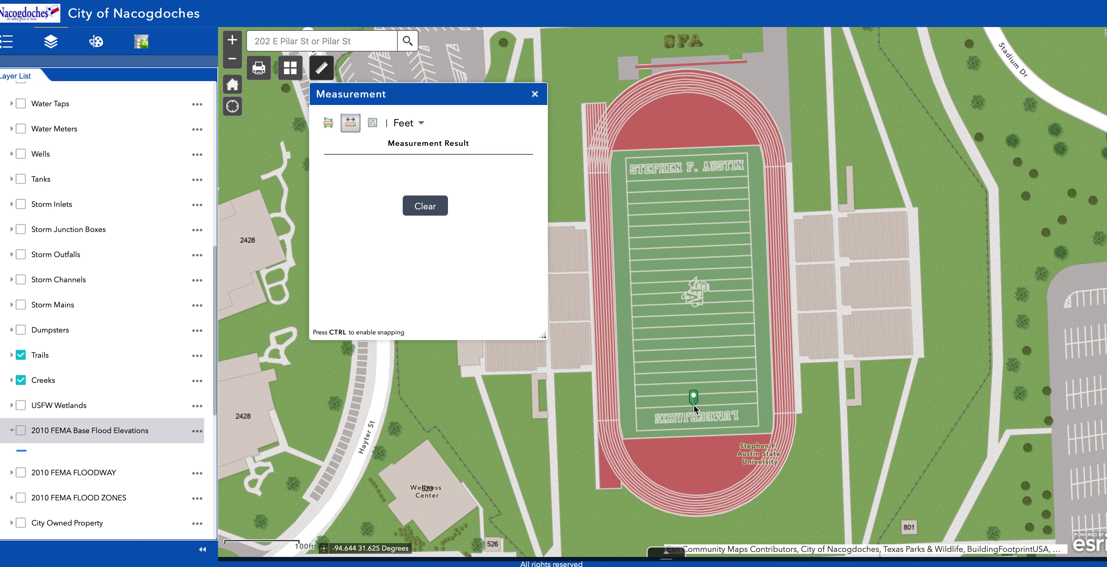
{"action": "left_click", "coordinate": [695, 400]}
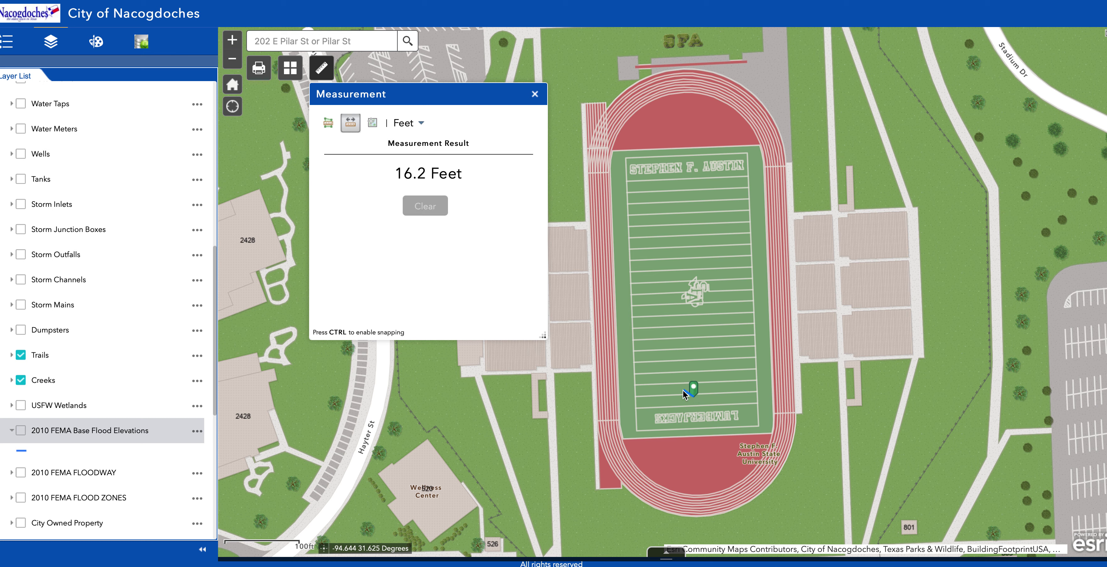
{"action": "double_click", "coordinate": [684, 175]}
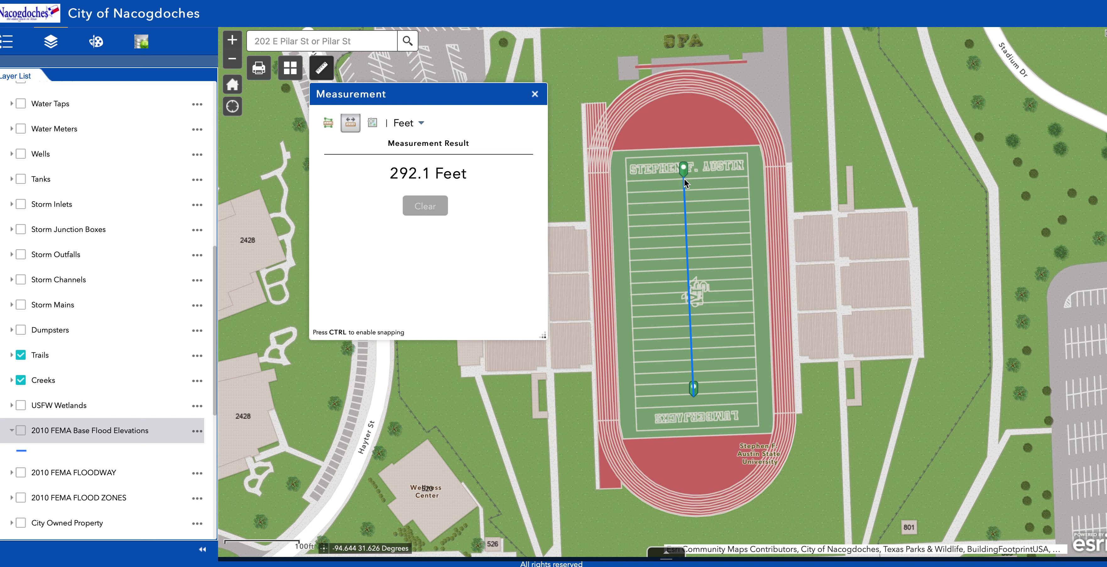
{"action": "double_click", "coordinate": [683, 172]}
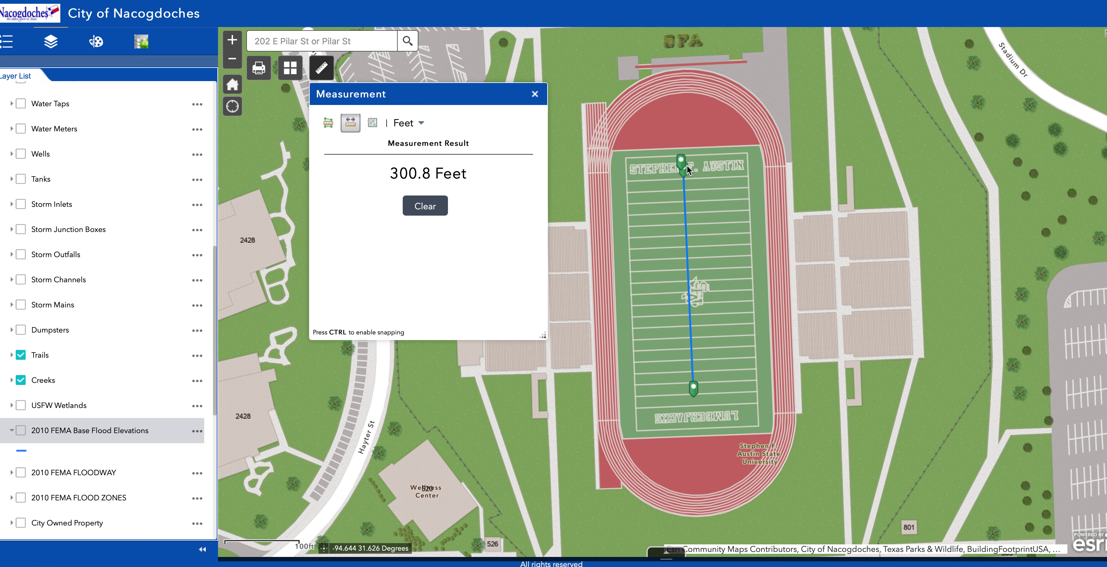
{"action": "left_click", "coordinate": [681, 160]}
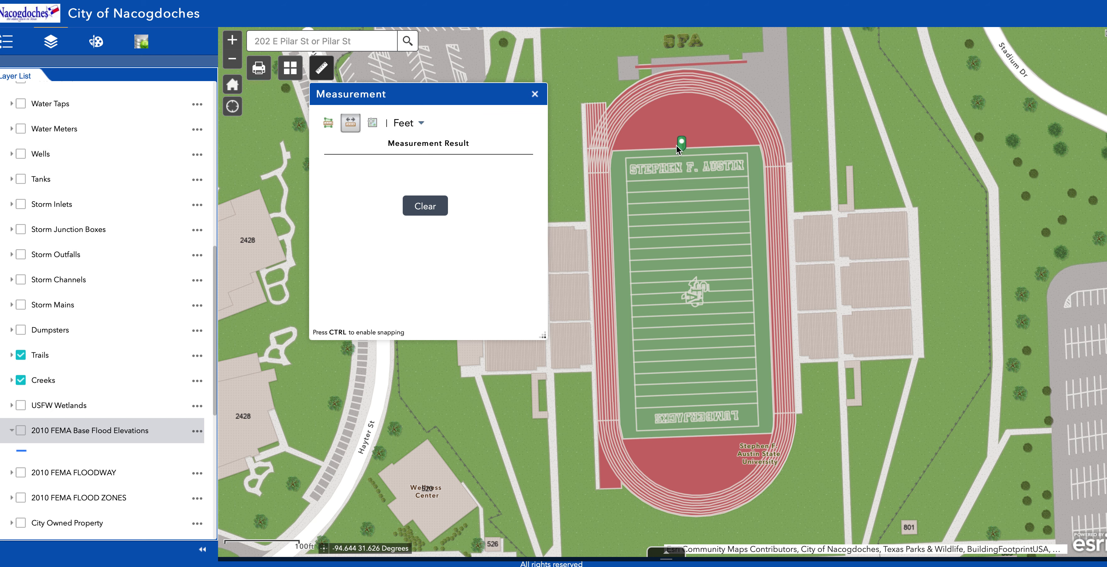
{"action": "left_click", "coordinate": [684, 142]}
{"action": "mouse_move", "coordinate": [684, 138]}
{"action": "left_mouse_down"}
{"action": "mouse_move", "coordinate": [693, 171]}
{"action": "mouse_move", "coordinate": [674, 170]}
{"action": "left_mouse_up"}
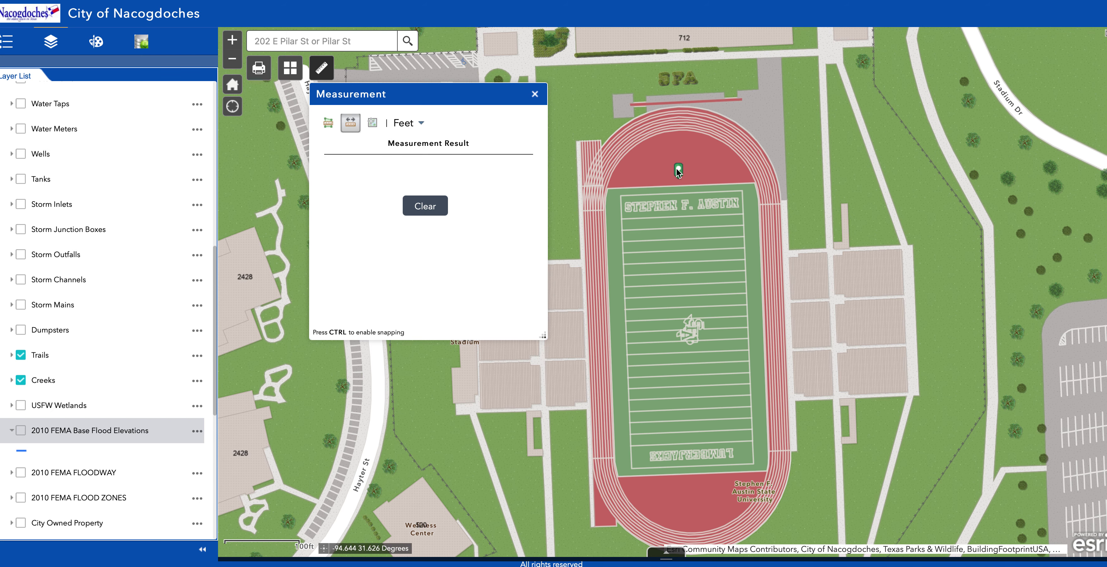
{"action": "left_click_drag", "start_coordinate": [677, 218], "coordinate": [688, 250]}
{"action": "left_click", "coordinate": [687, 251]}
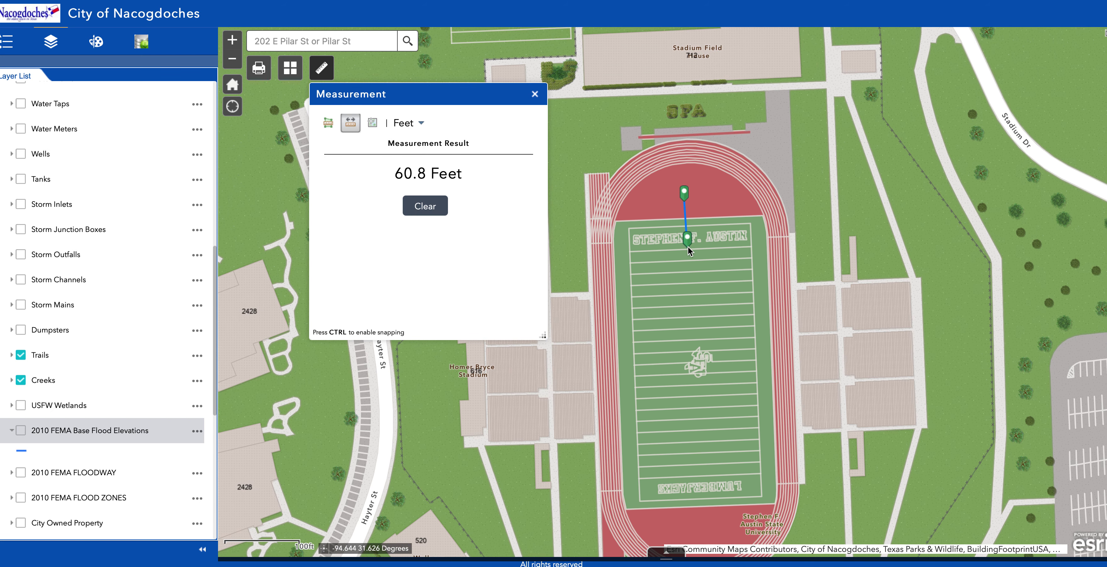
{"action": "left_click", "coordinate": [689, 239]}
{"action": "left_click", "coordinate": [686, 247]}
{"action": "left_click", "coordinate": [690, 249]}
Step: Set the distance unit to yards and try to measure from the football field's northern goal line
{"action": "left_click", "coordinate": [411, 122]}
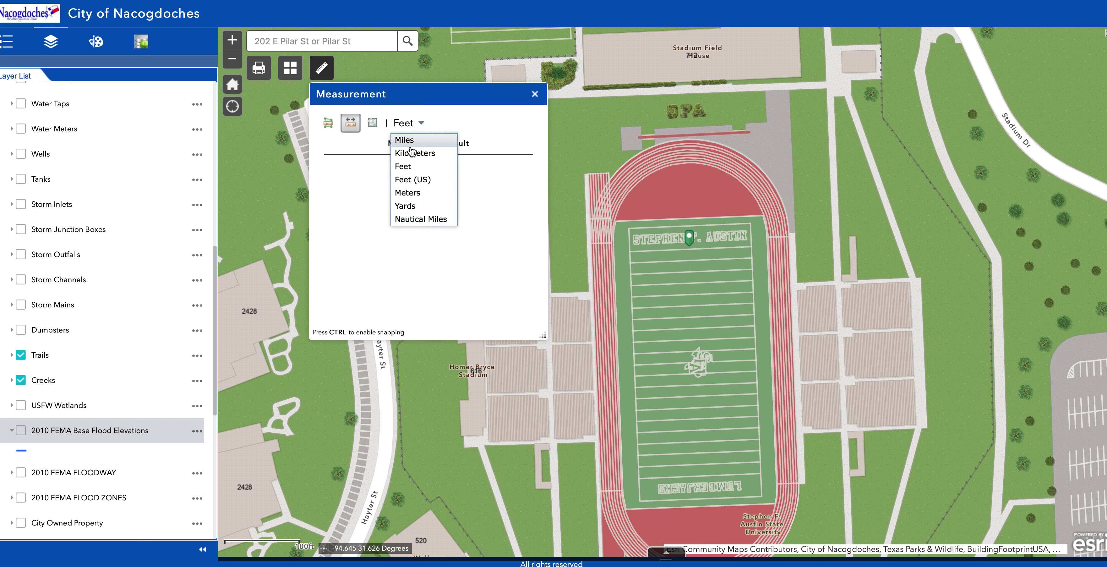
{"action": "left_click", "coordinate": [408, 206]}
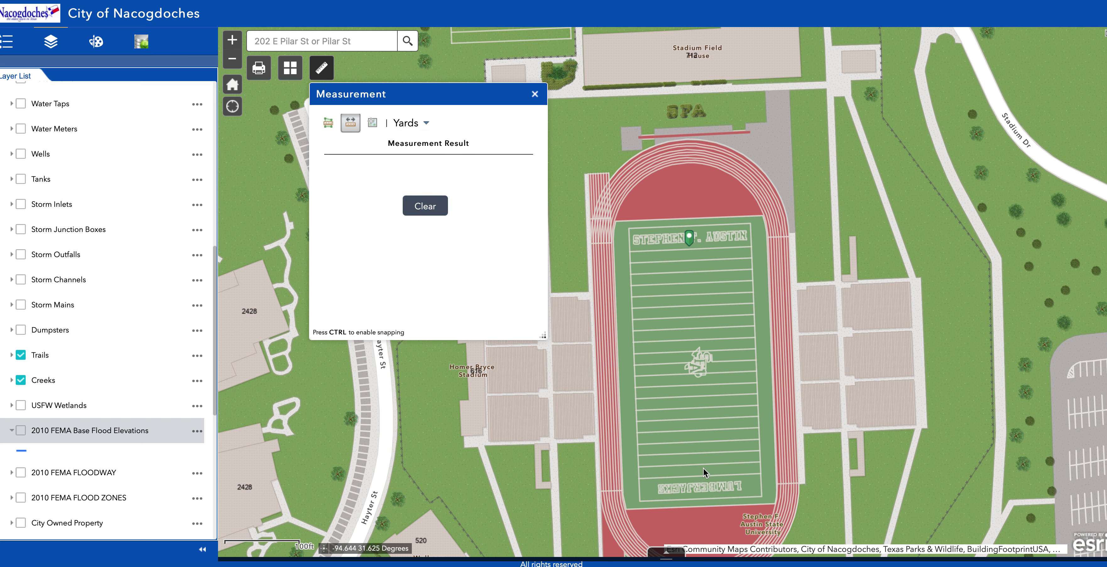
{"action": "left_click", "coordinate": [689, 235]}
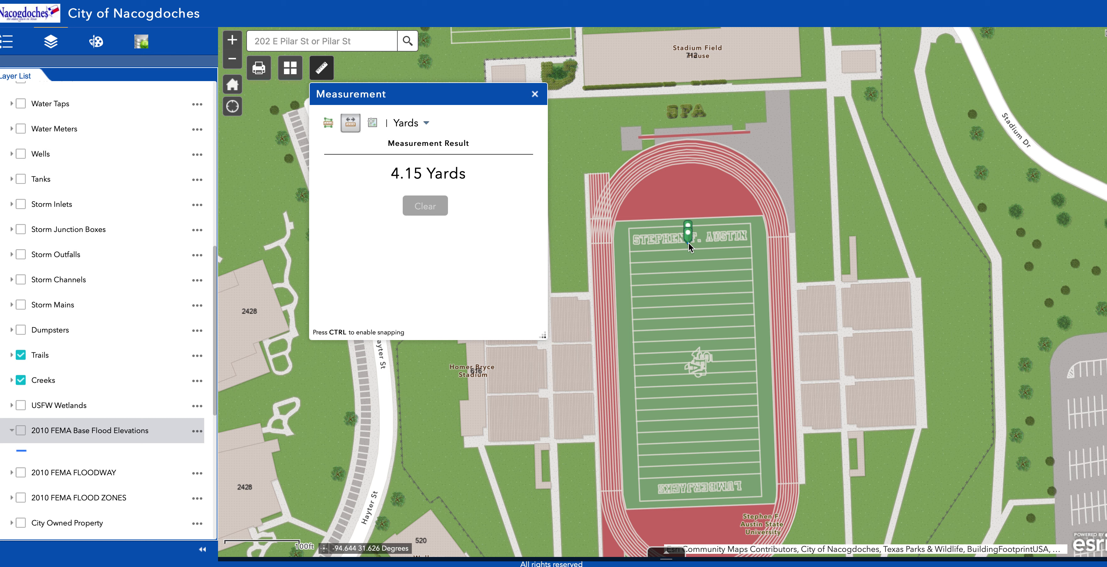
{"action": "double_click", "coordinate": [689, 244]}
{"action": "left_click", "coordinate": [688, 235]}
{"action": "double_click", "coordinate": [688, 228]}
{"action": "left_click", "coordinate": [688, 225]}
{"action": "double_click", "coordinate": [688, 224]}
{"action": "left_click", "coordinate": [687, 211]}
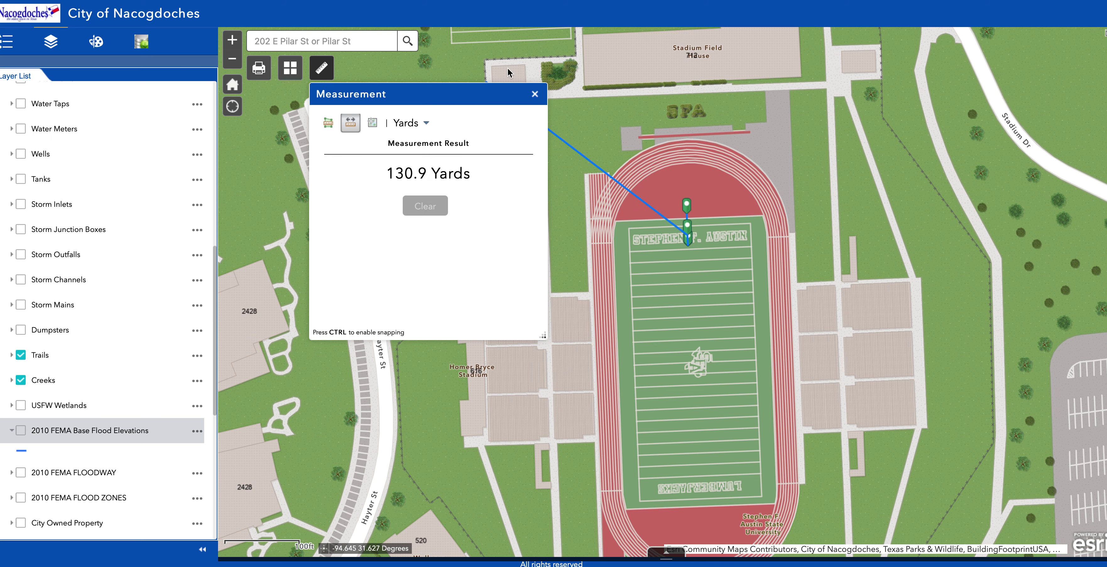
Step: Clear the stray measurement points and lines from the stadium map
{"action": "left_click", "coordinate": [534, 94]}
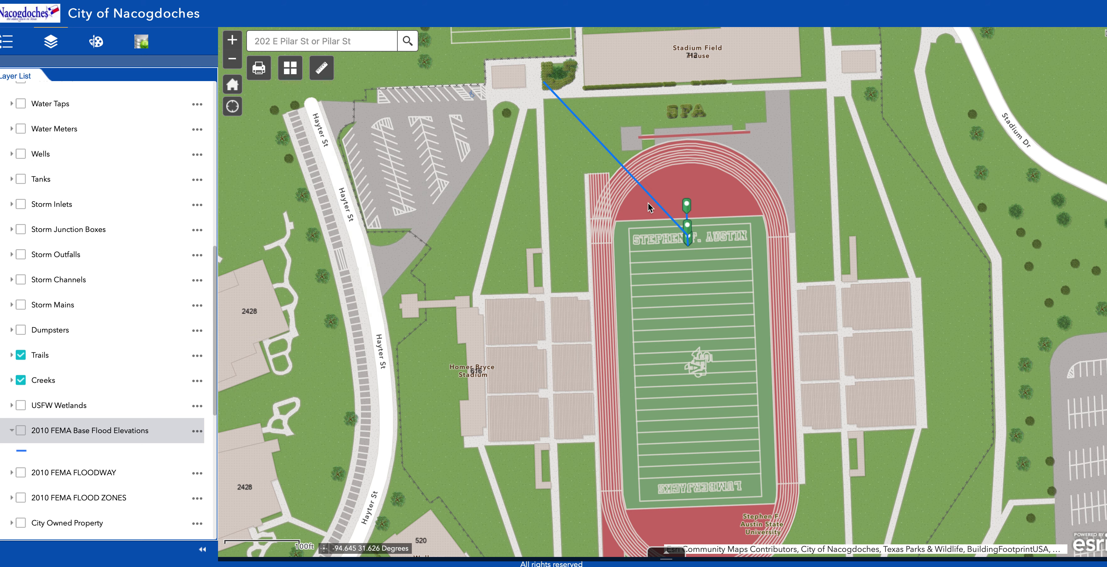
{"action": "mouse_move", "coordinate": [688, 207]}
{"action": "left_mouse_down"}
{"action": "mouse_move", "coordinate": [691, 234]}
{"action": "mouse_move", "coordinate": [657, 192]}
{"action": "left_mouse_up"}
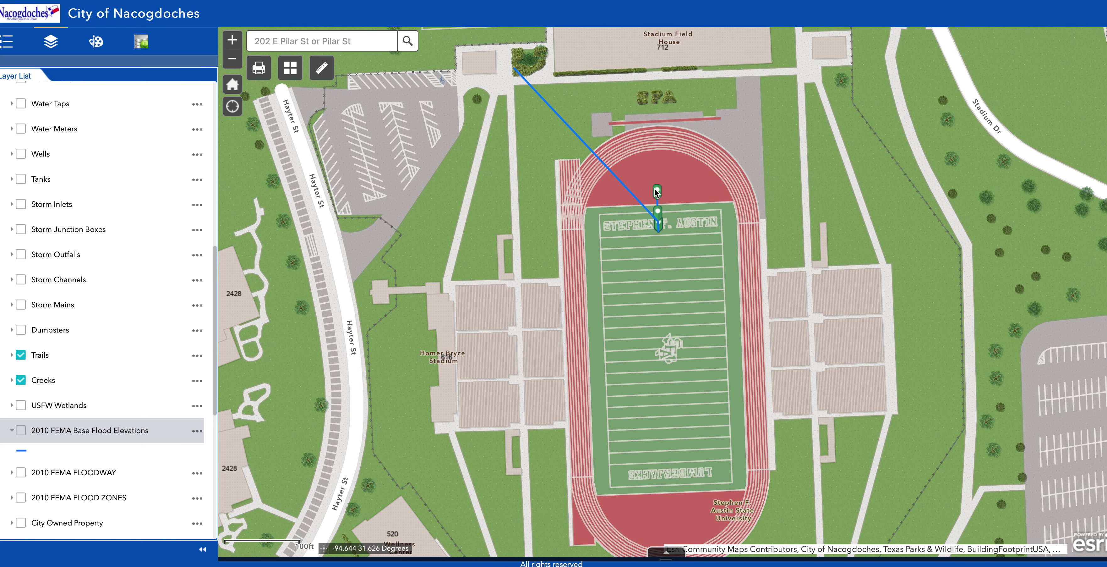
{"action": "scroll", "coordinate": [656, 192], "scroll_direction": "up", "scroll_amount": 2}
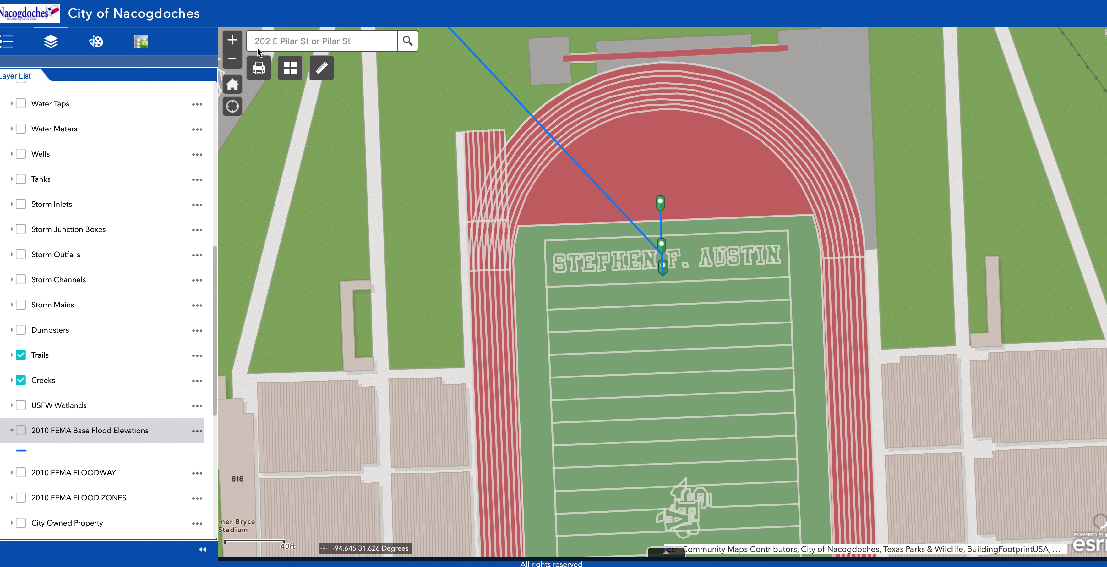
{"action": "left_click", "coordinate": [233, 60]}
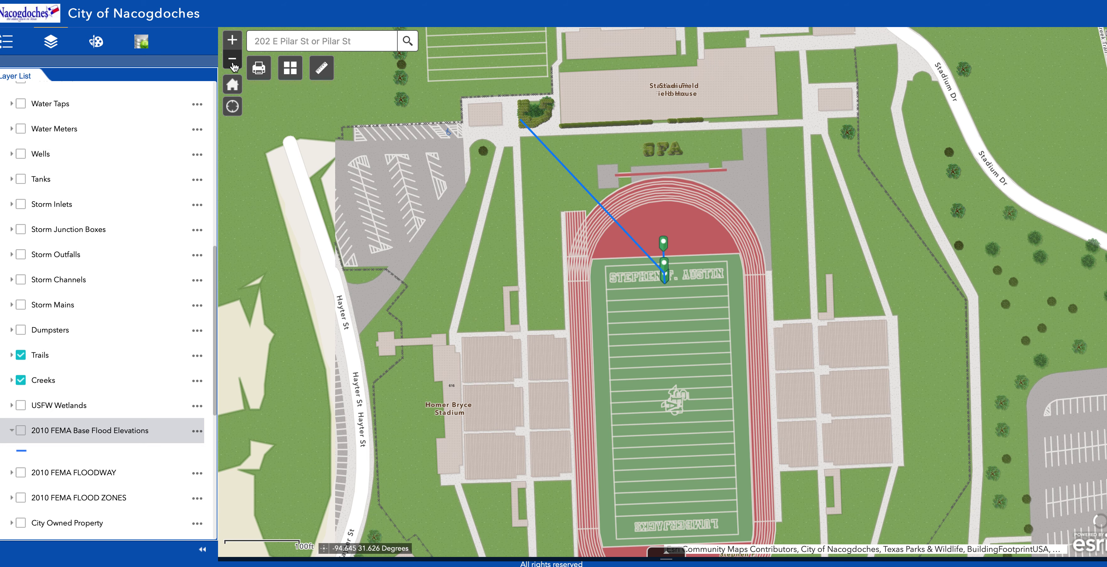
{"action": "left_click", "coordinate": [232, 61]}
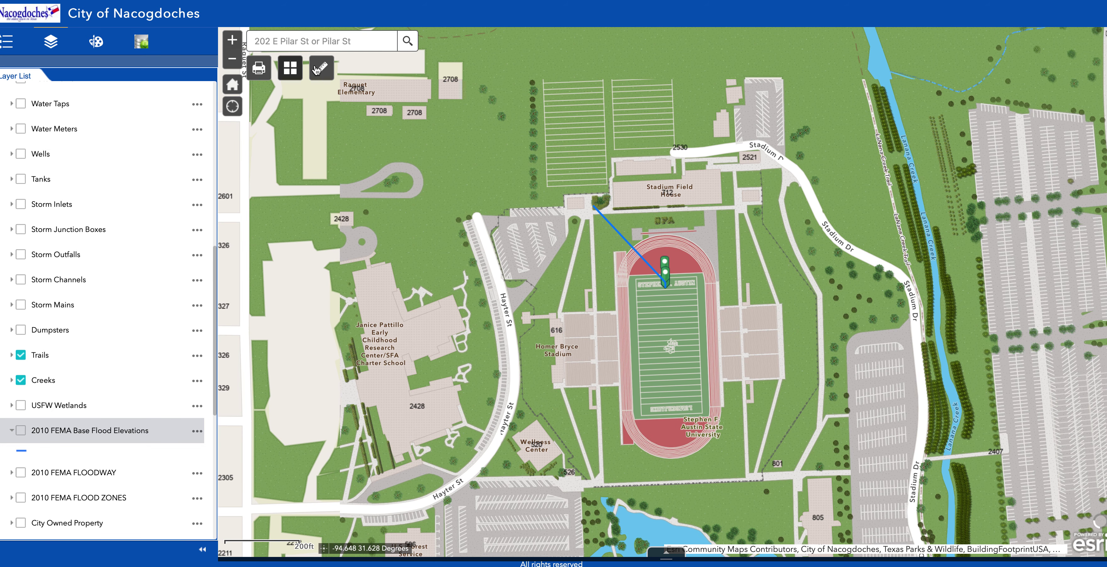
{"action": "left_click", "coordinate": [318, 68]}
{"action": "left_click", "coordinate": [418, 211]}
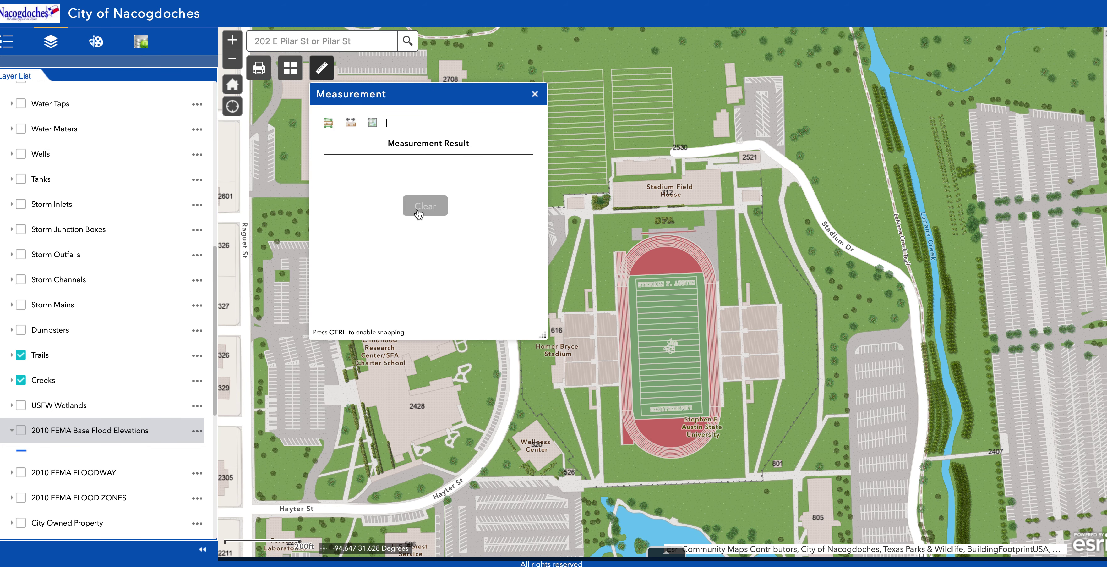
Step: Measure the football field's length in yards between its two goal lines, clear the measurement and close the measuring tool
{"action": "left_click_drag", "start_coordinate": [662, 326], "coordinate": [662, 246]}
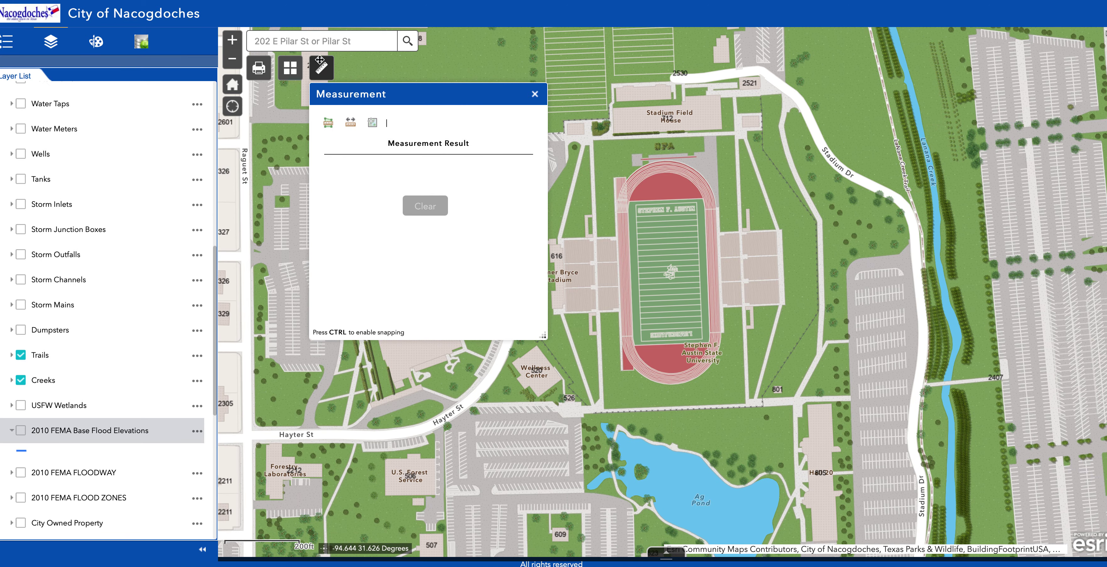
{"action": "left_click", "coordinate": [241, 40]}
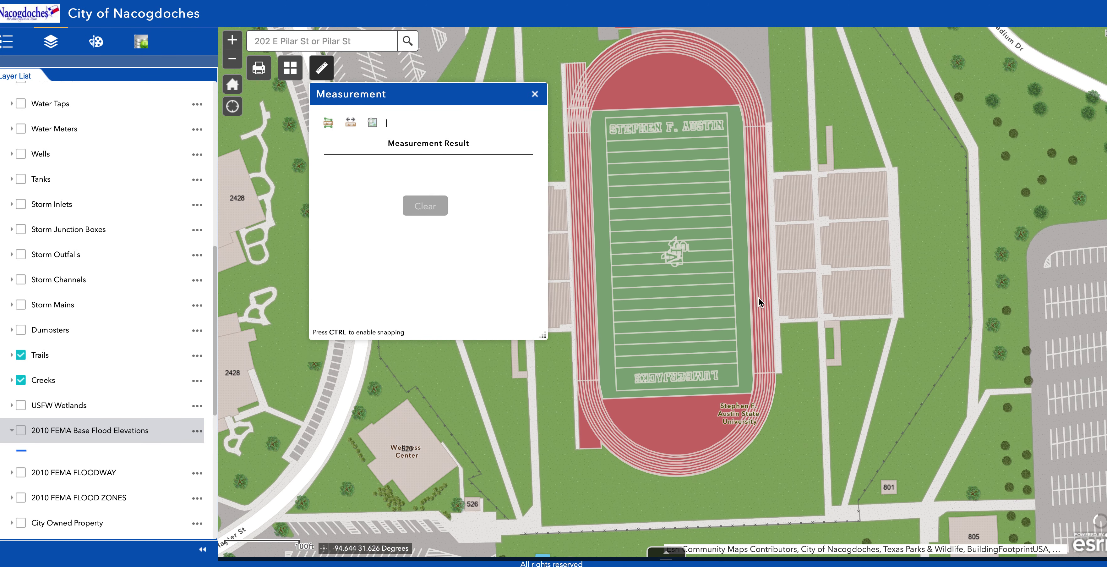
{"action": "scroll", "coordinate": [761, 301], "scroll_direction": "up", "scroll_amount": 1}
{"action": "left_click", "coordinate": [351, 123]}
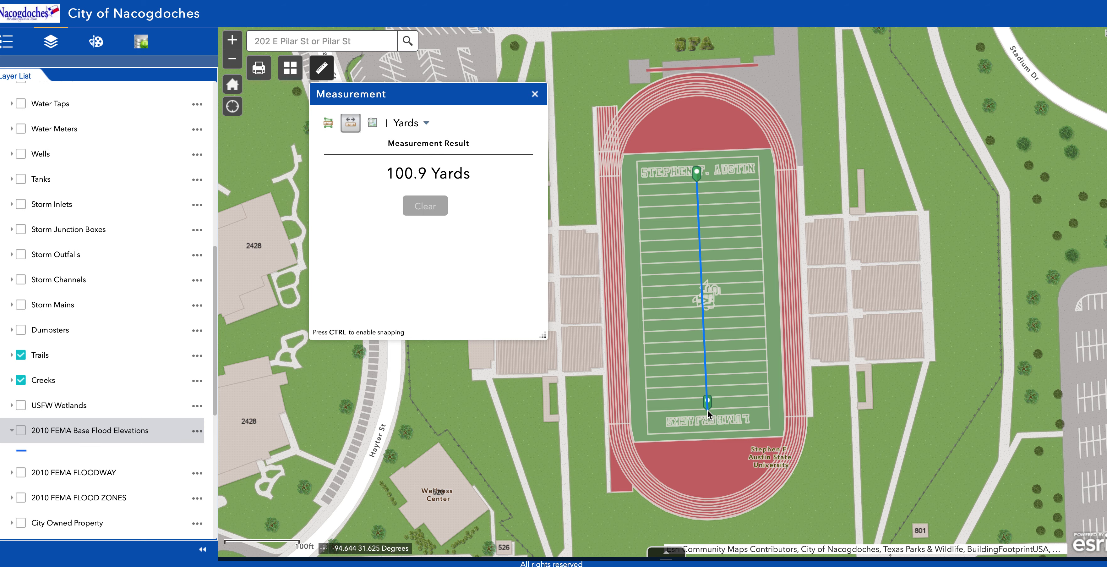
{"action": "left_click", "coordinate": [437, 215]}
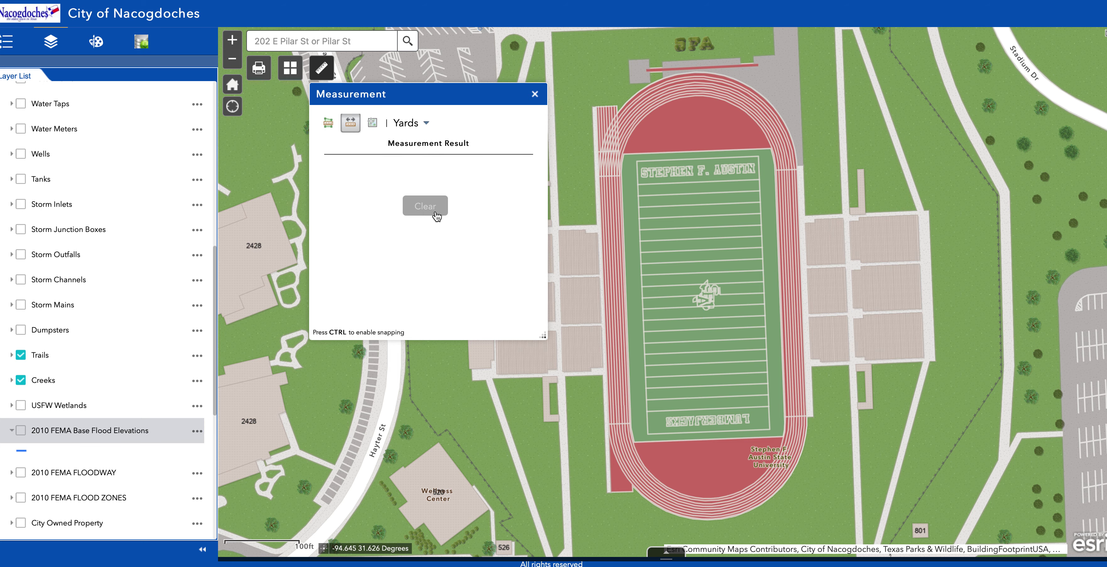
{"action": "key", "text": "ctrl+Up"}
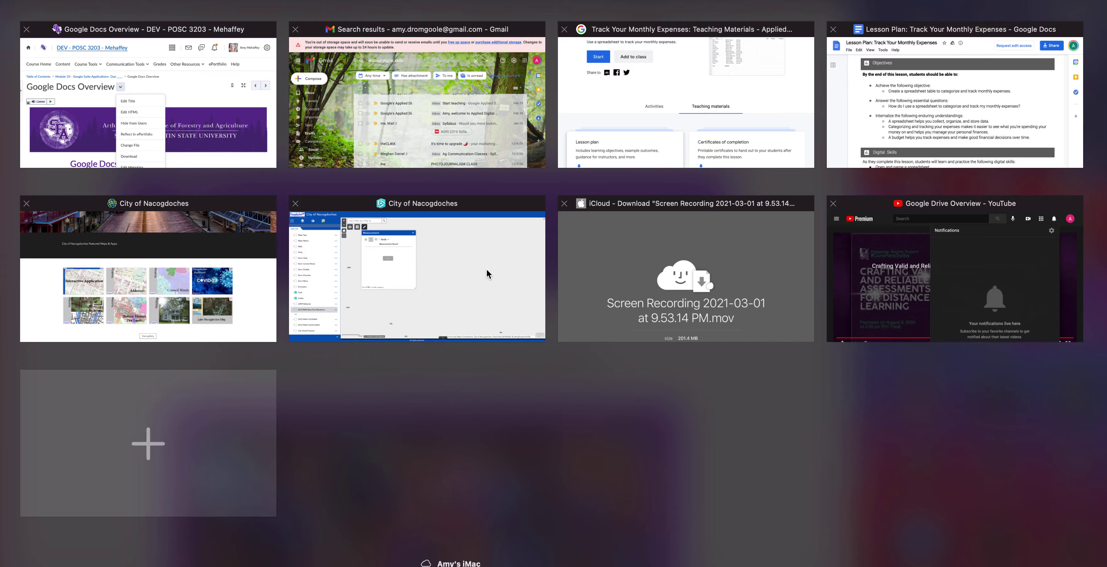
{"action": "left_click", "coordinate": [487, 269]}
{"action": "left_click", "coordinate": [535, 94]}
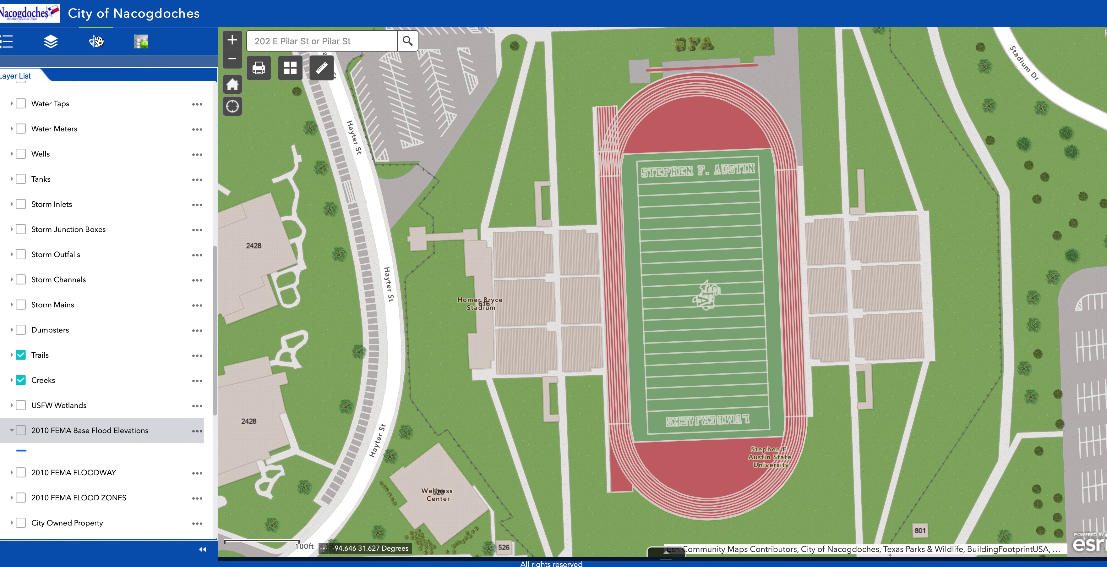
Step: Look through the drawing tools, the legend and the data download options, and return to the layer list
{"action": "left_click", "coordinate": [141, 42]}
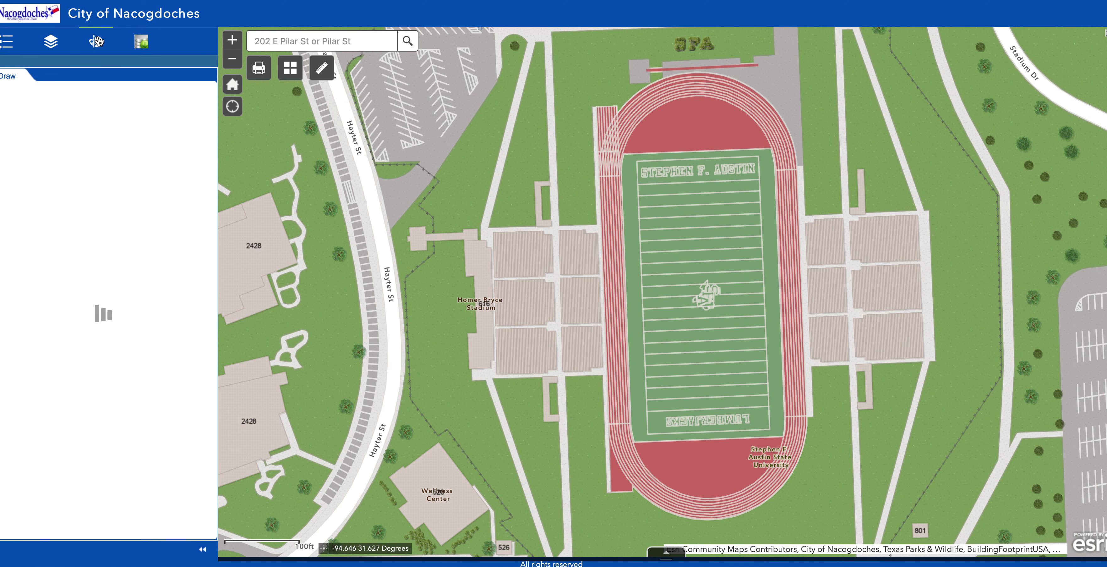
{"action": "left_click", "coordinate": [7, 41]}
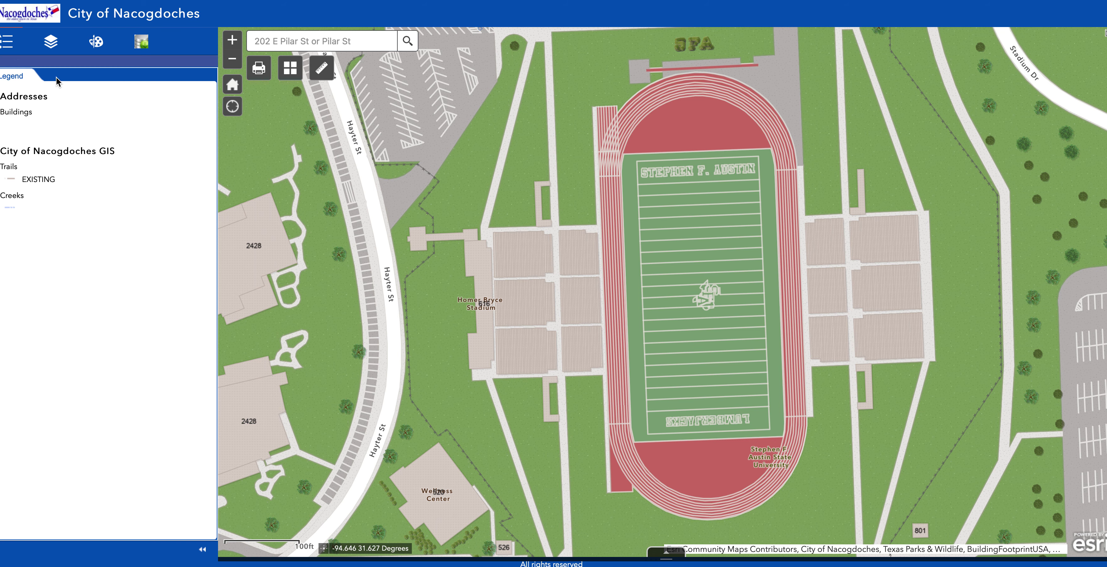
{"action": "left_click", "coordinate": [52, 48]}
{"action": "left_click", "coordinate": [138, 47]}
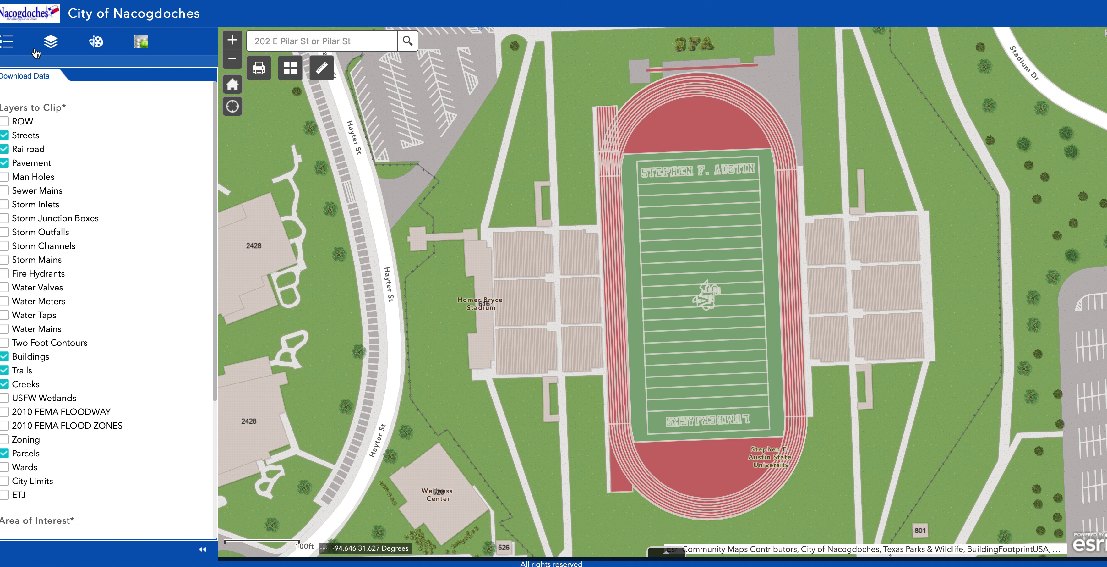
{"action": "left_click", "coordinate": [51, 45]}
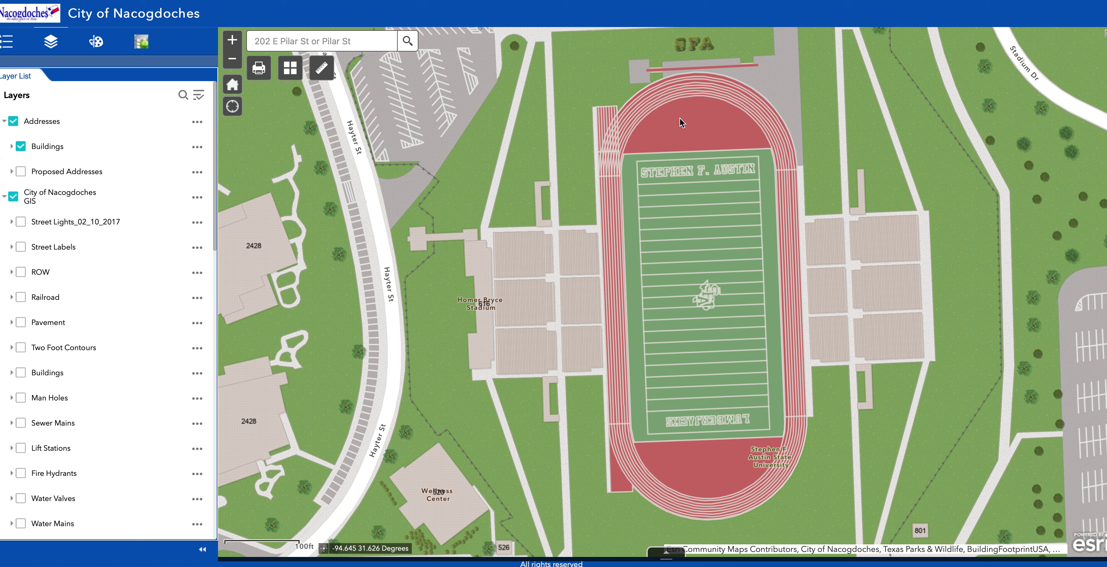